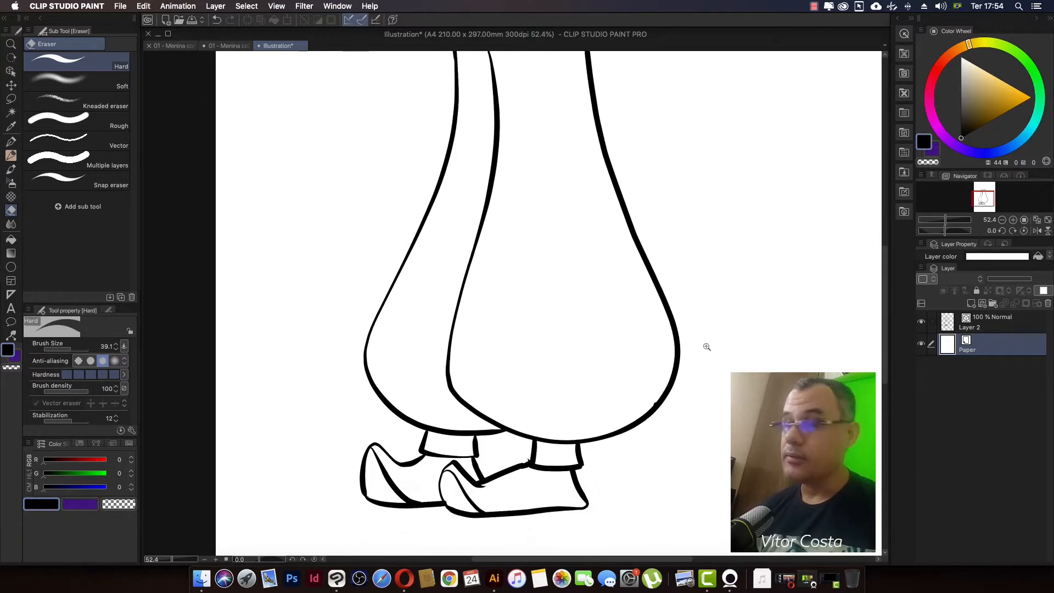
scroll(705, 347, down, 3)
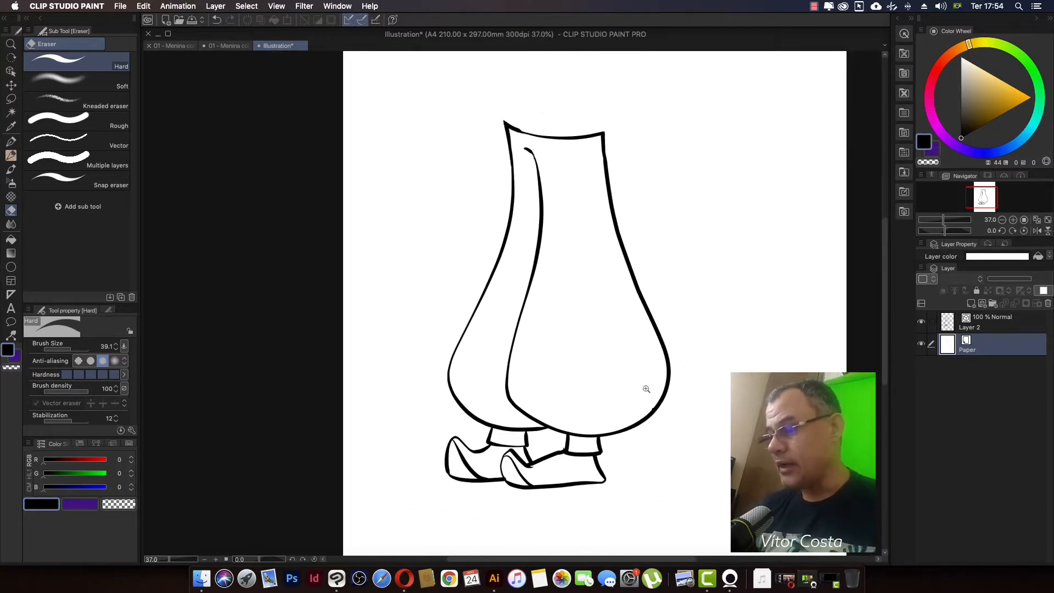
scroll(645, 384, up, 2)
drag(653, 412, 655, 399)
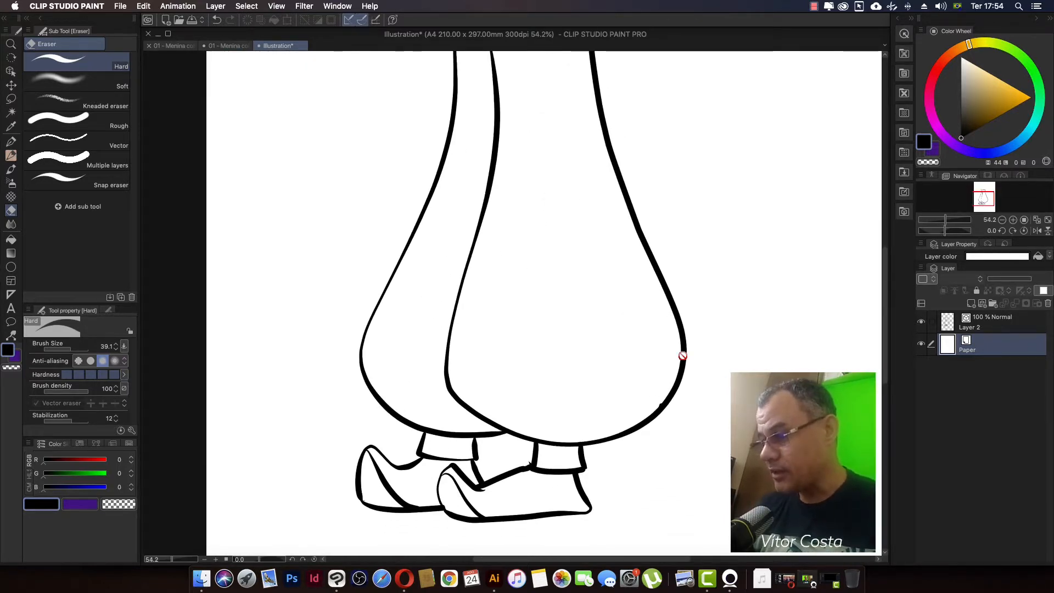
scroll(692, 357, down, 2)
drag(686, 343, 668, 374)
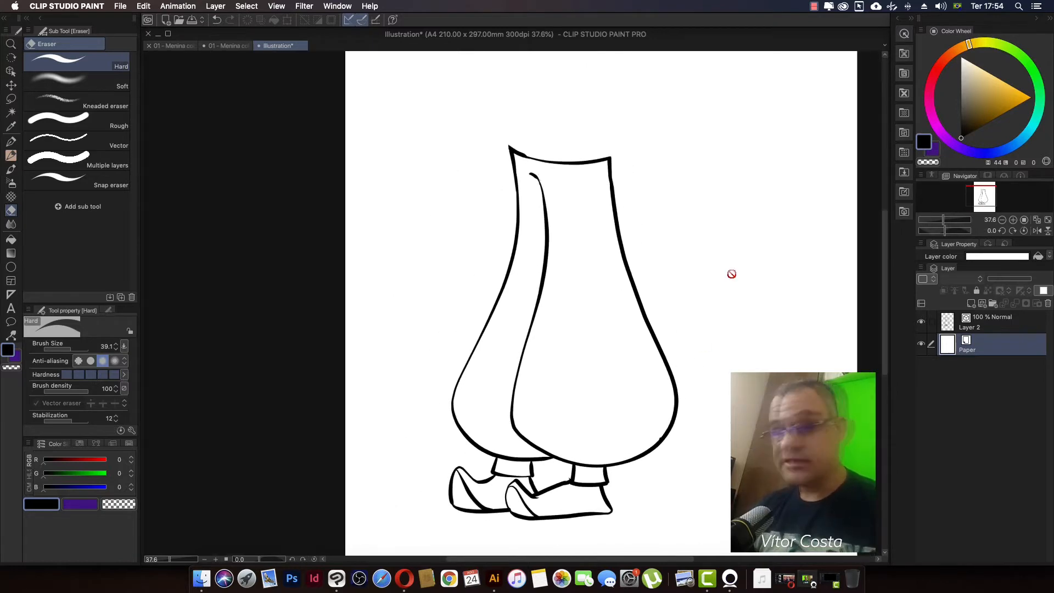
scroll(933, 204, up, 1)
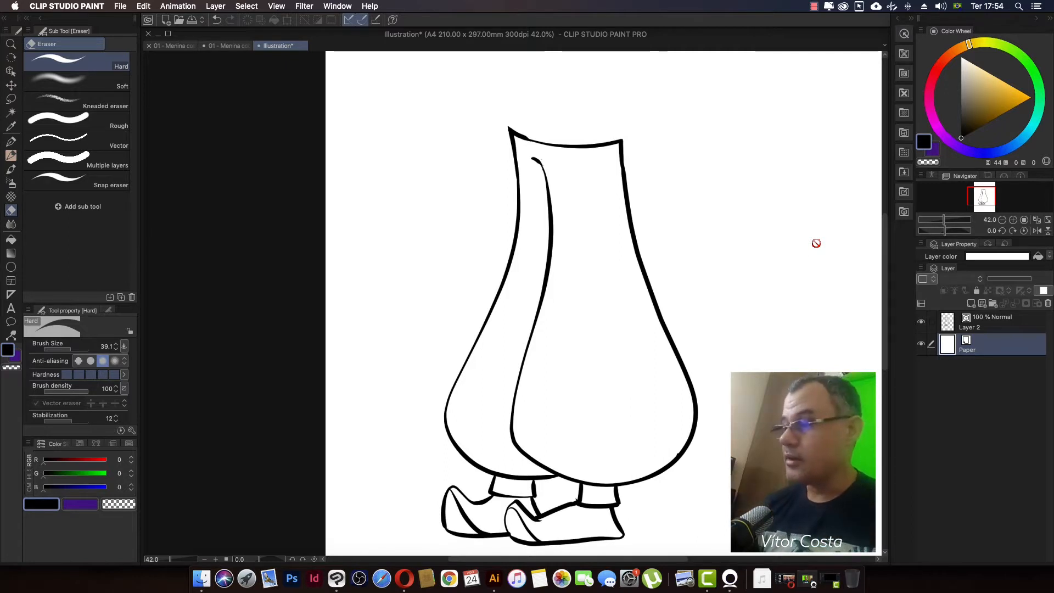
scroll(680, 288, down, 3)
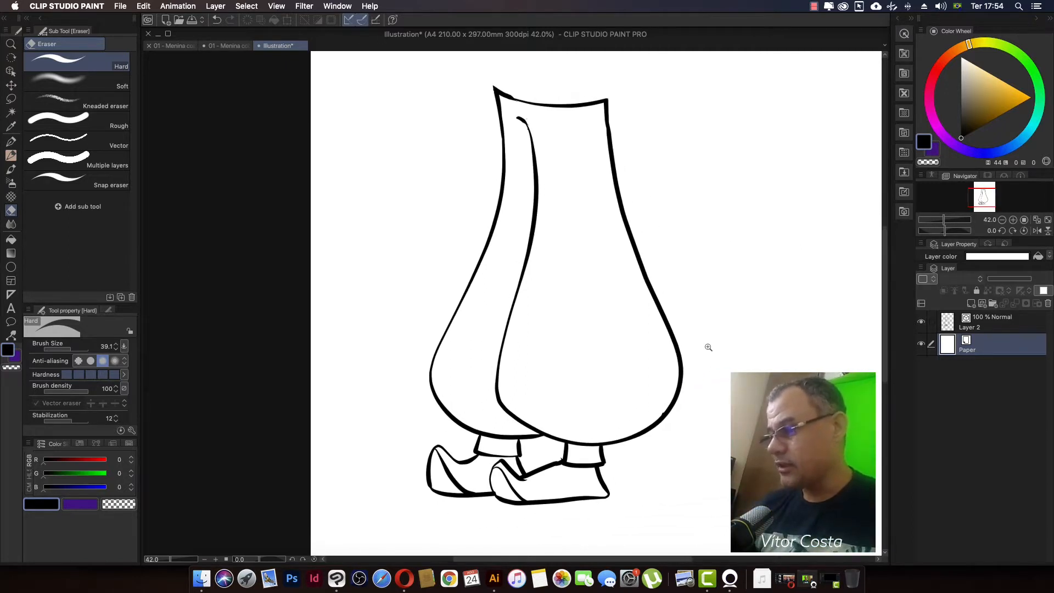
scroll(691, 294, right, 3)
scroll(692, 294, down, 2)
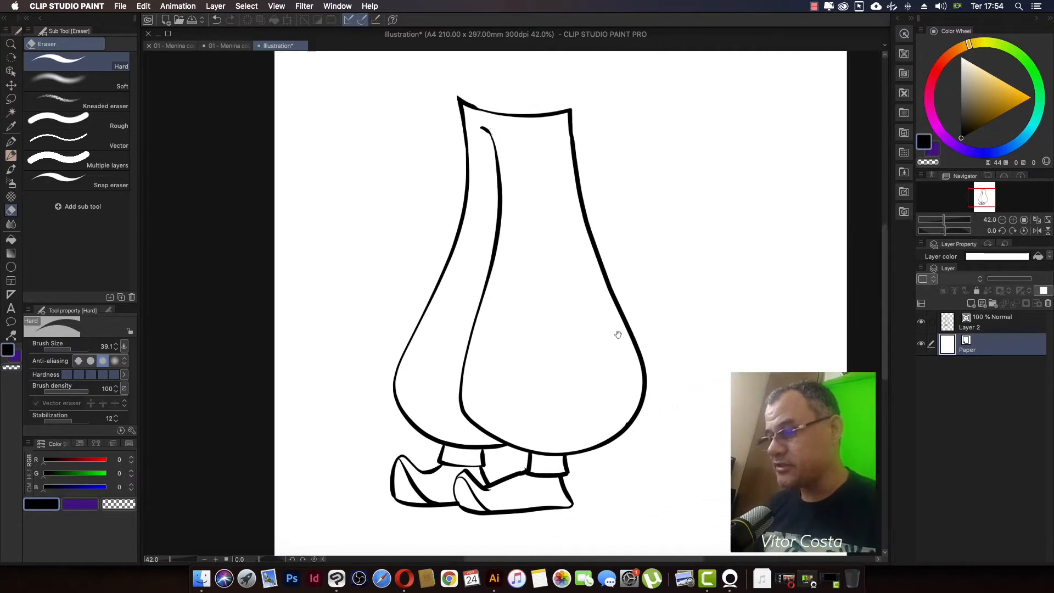
scroll(619, 299, down, 1)
scroll(609, 302, left, 1)
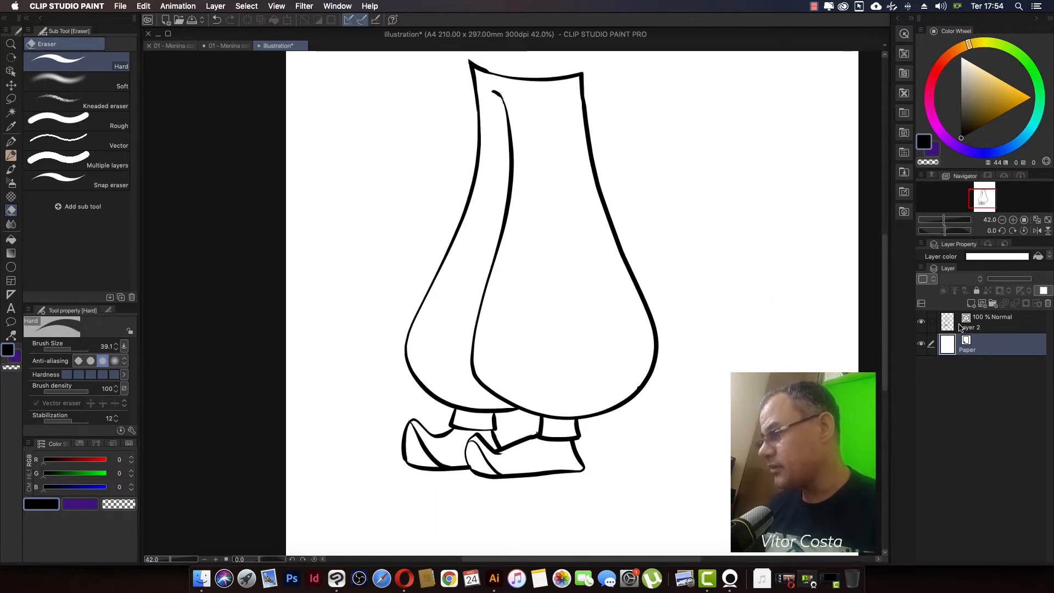
Step: Choose the Fill tool and create a new raster layer between the Paper layer and the line art layer
click(990, 322)
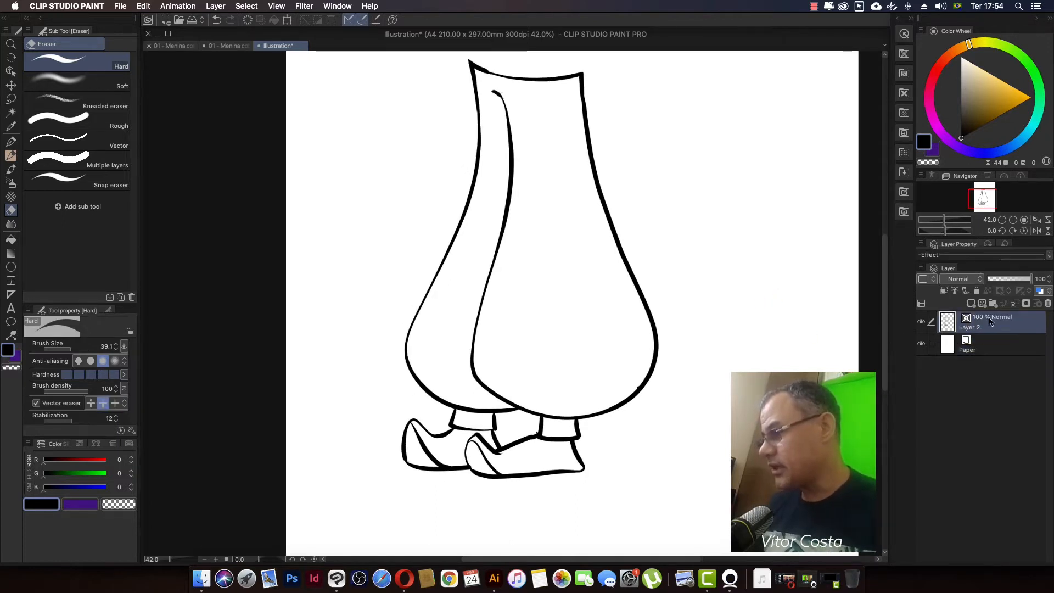
click(10, 241)
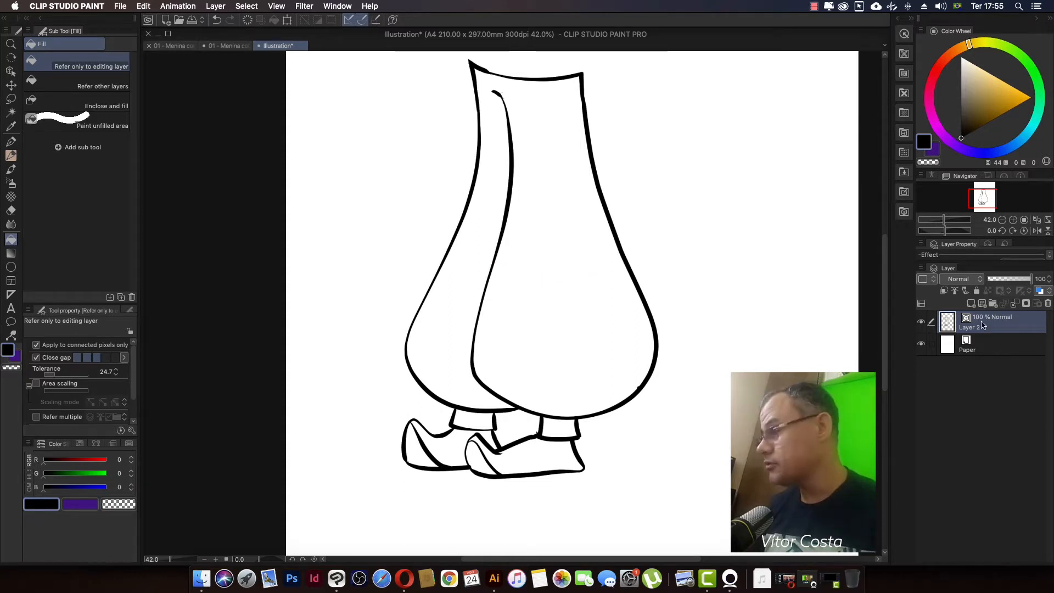
click(976, 344)
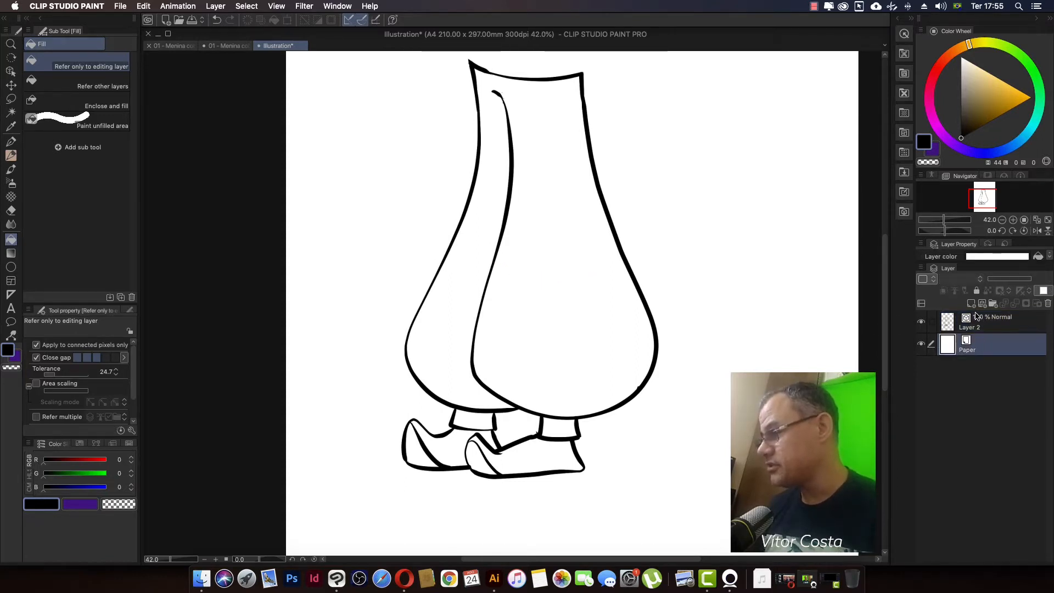
click(989, 306)
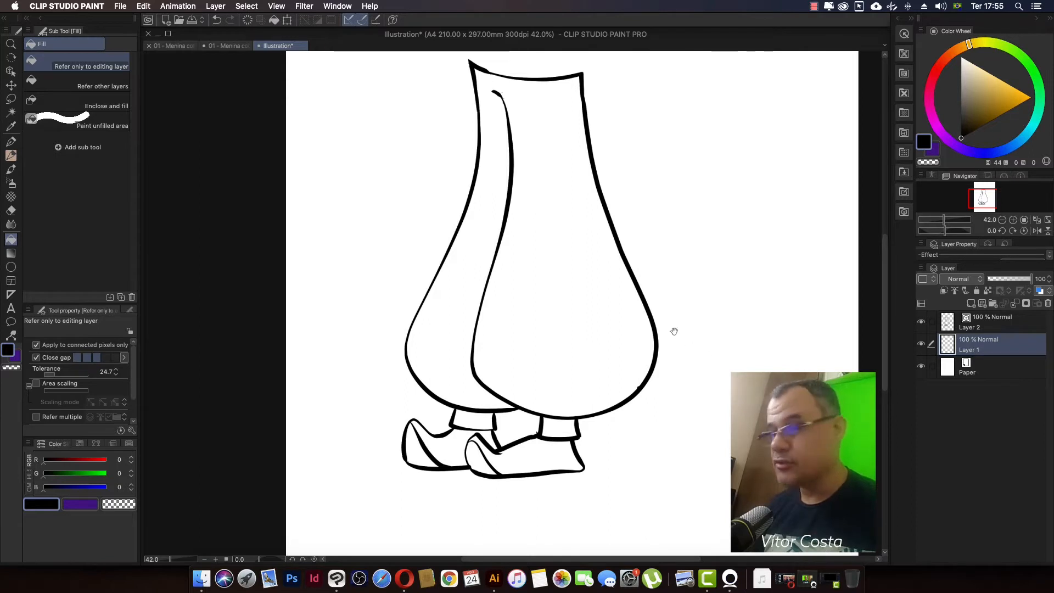
Step: Try to fill the trousers with ochre (RGB 185, 136, 4) on the new layer, and undo the fill
scroll(656, 327, up, 3)
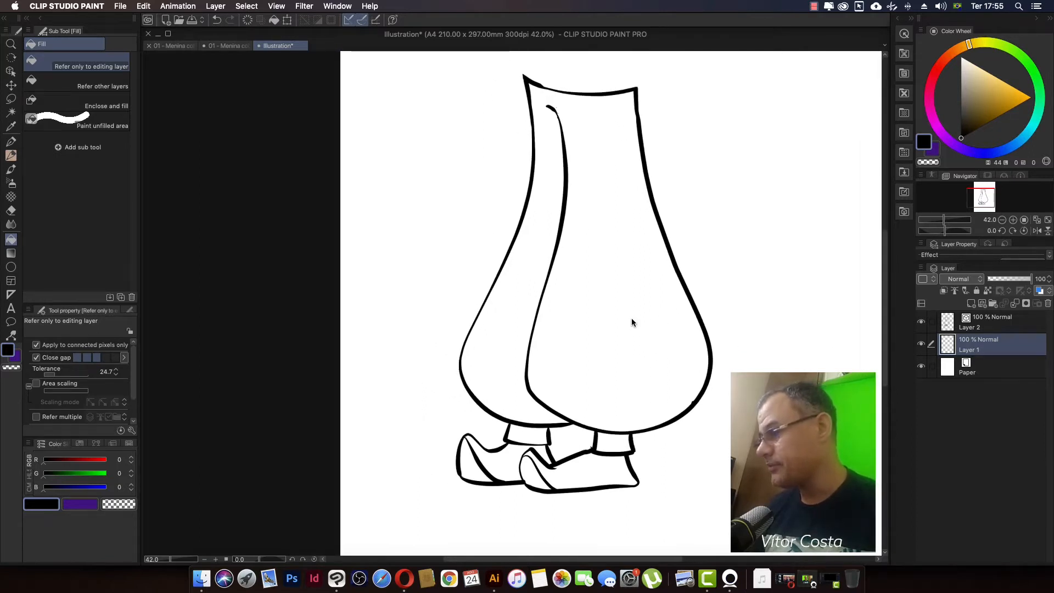
scroll(632, 321, left, 1)
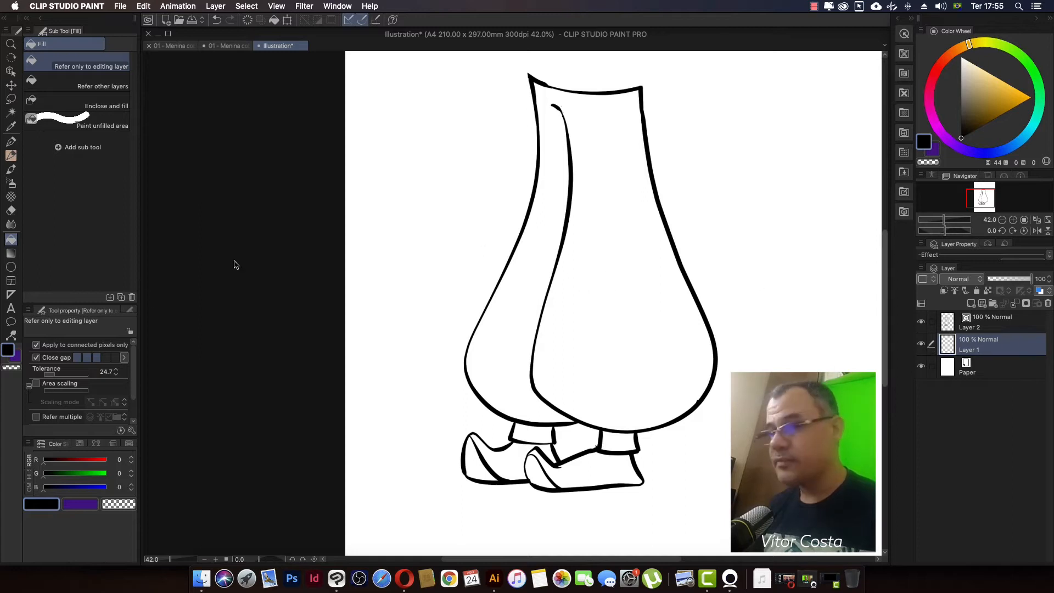
click(11, 225)
click(12, 240)
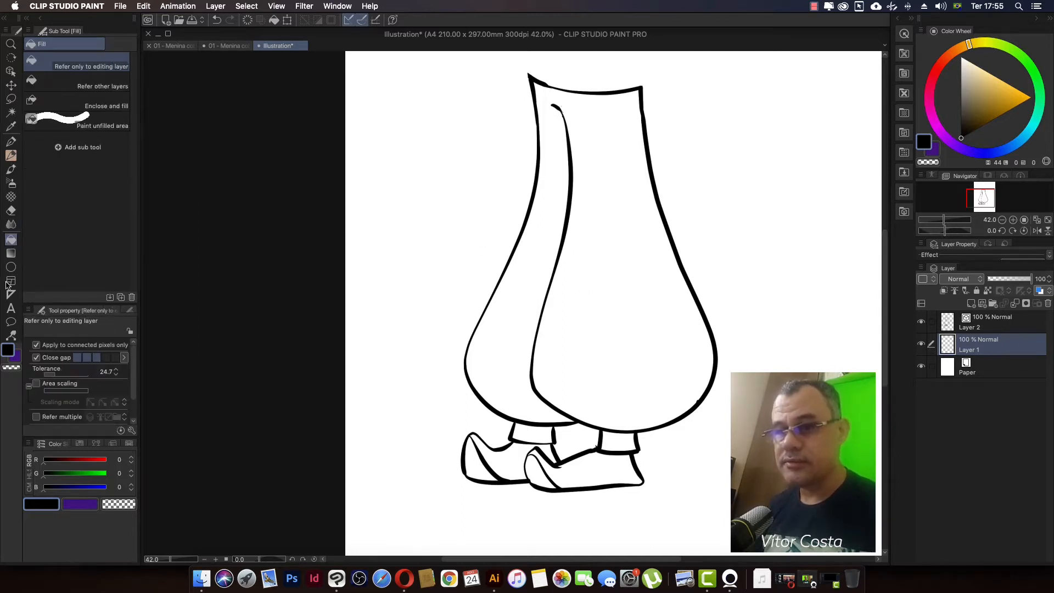
drag(1002, 114, 1010, 107)
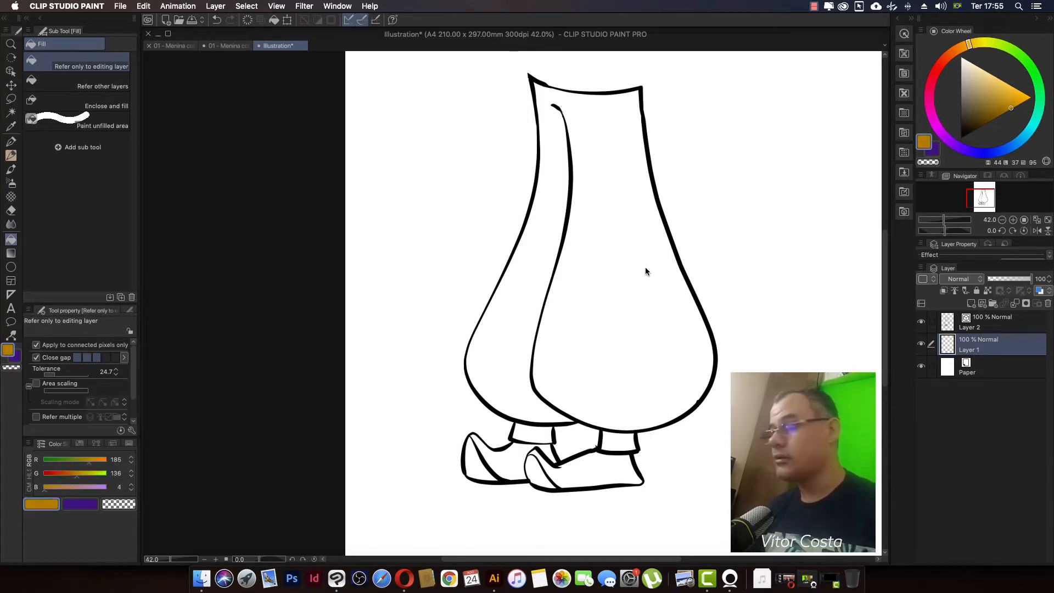
click(597, 293)
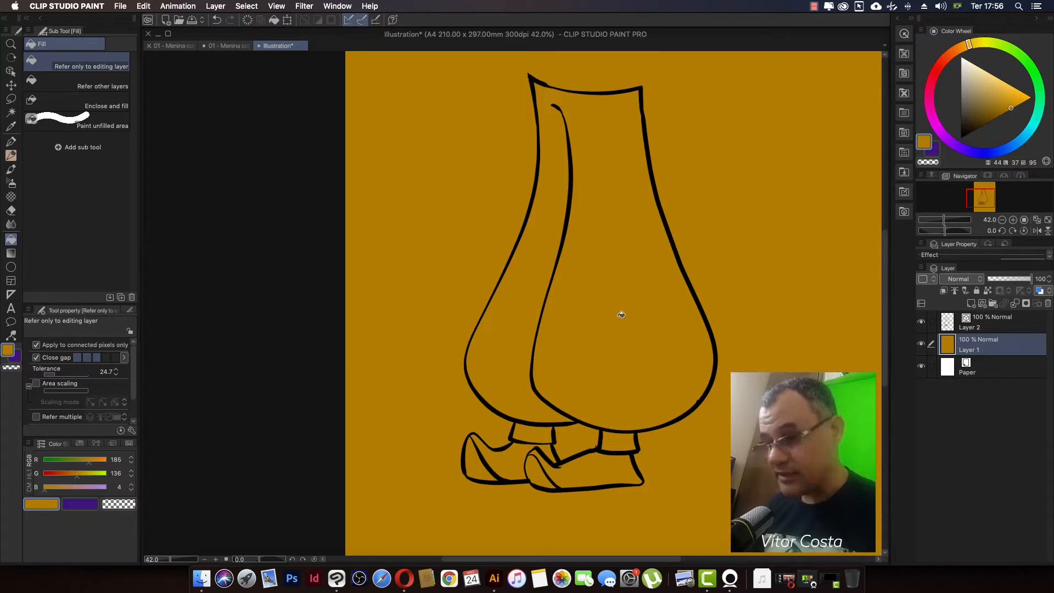
key(super+z)
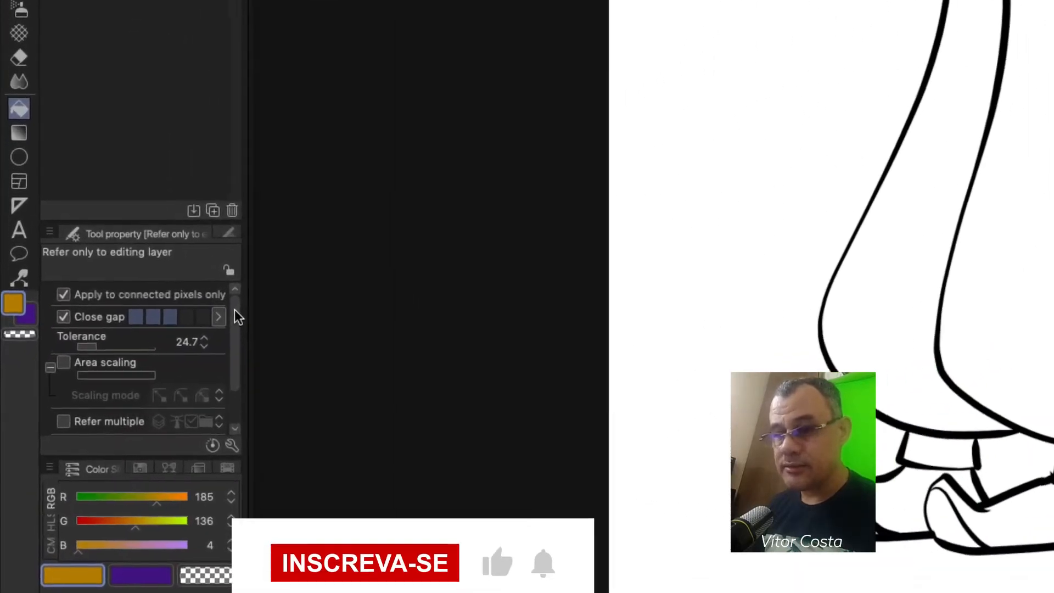
Step: Make the Fill tool refer to all layers and enable area scaling with a value of 2
drag(235, 317, 239, 359)
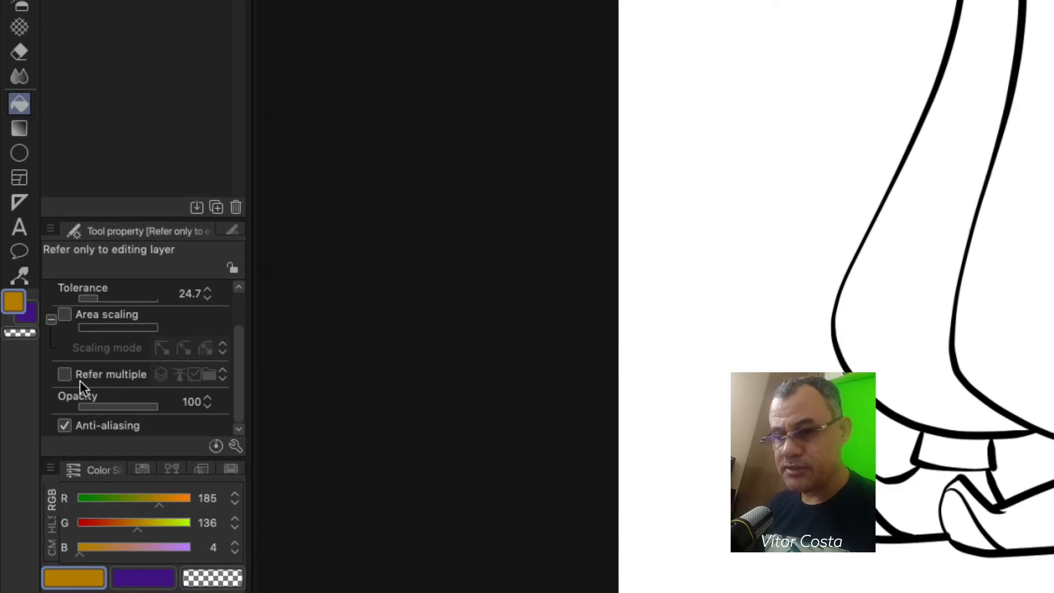
click(64, 374)
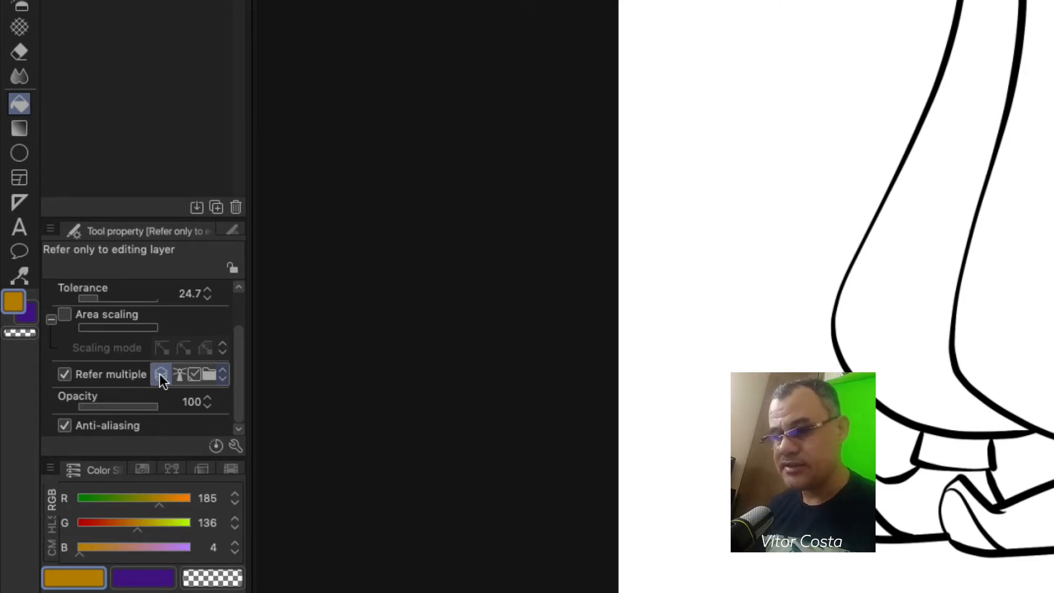
mouse_move(237, 344)
mouse_down()
mouse_move(239, 321)
mouse_move(238, 351)
mouse_move(244, 336)
mouse_up()
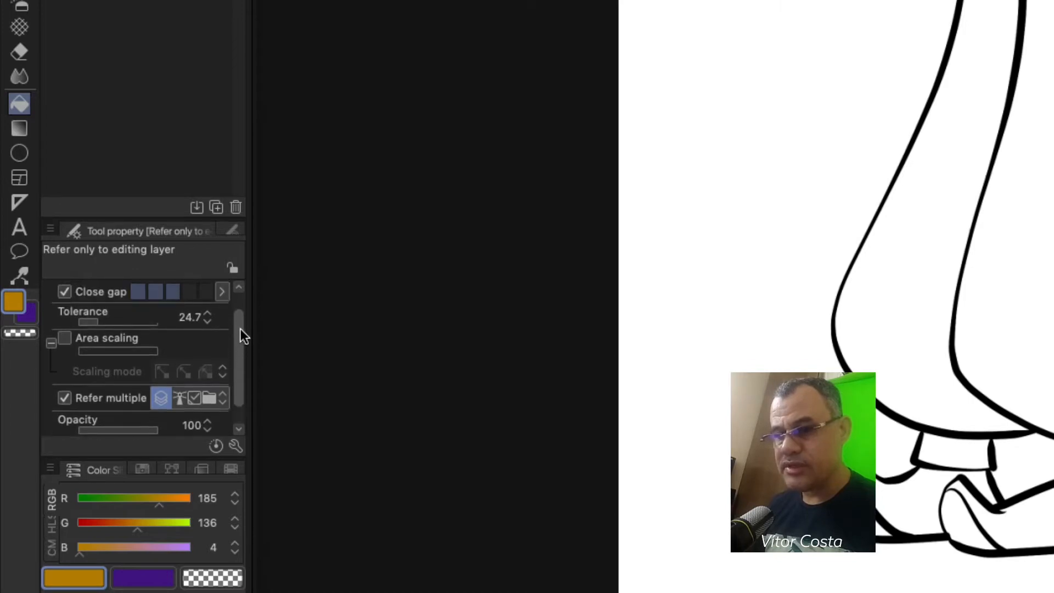
click(66, 340)
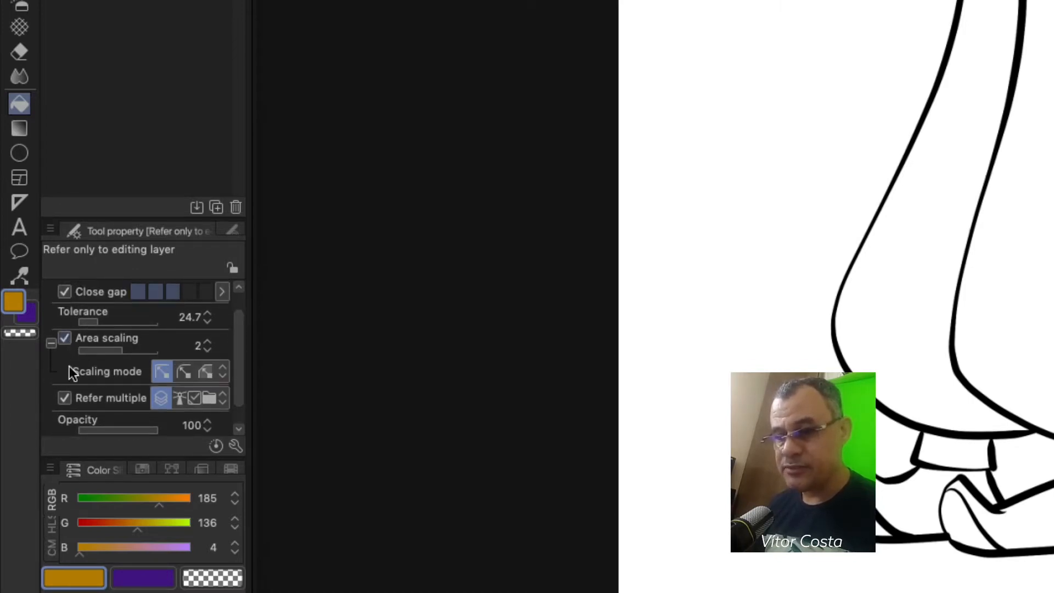
drag(237, 360, 238, 343)
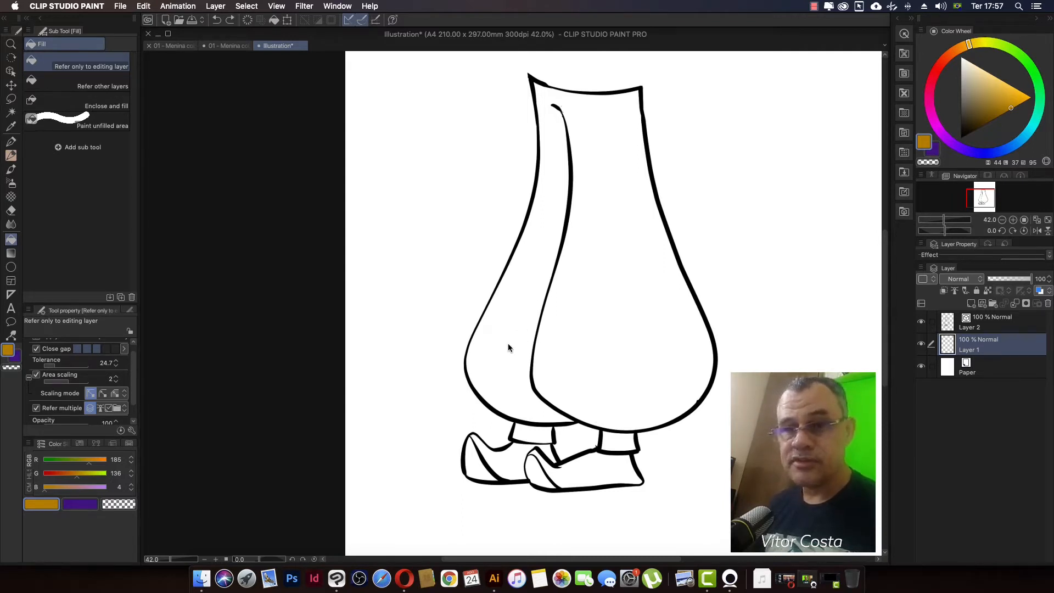
drag(511, 359, 503, 344)
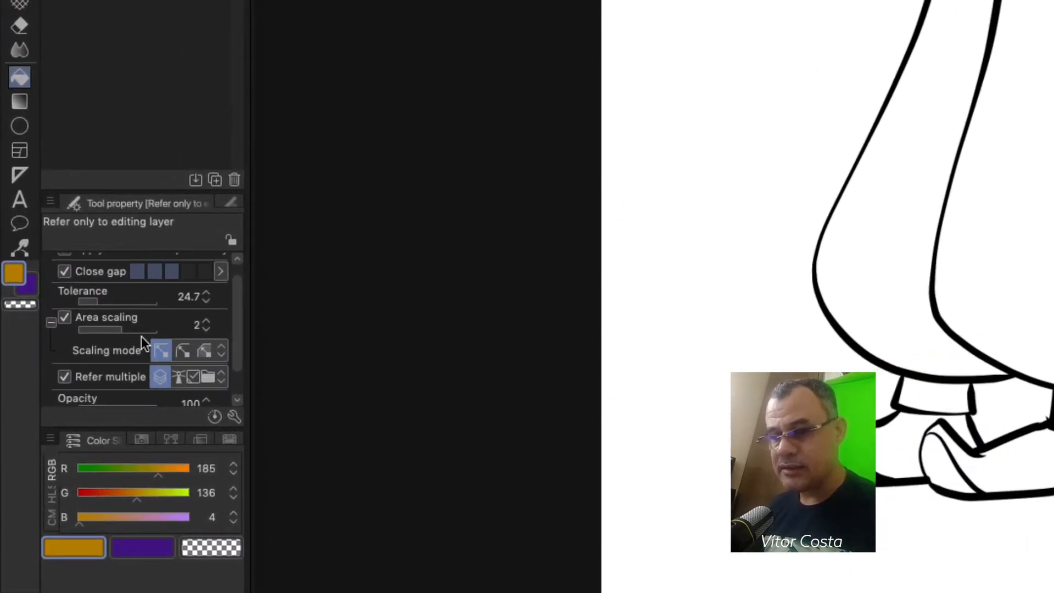
click(206, 329)
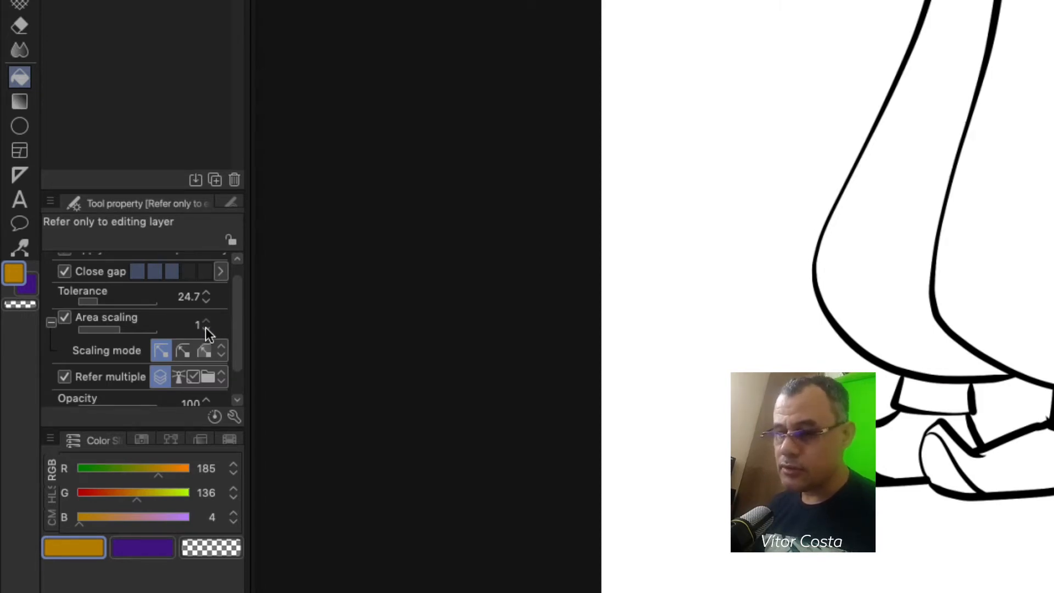
click(206, 323)
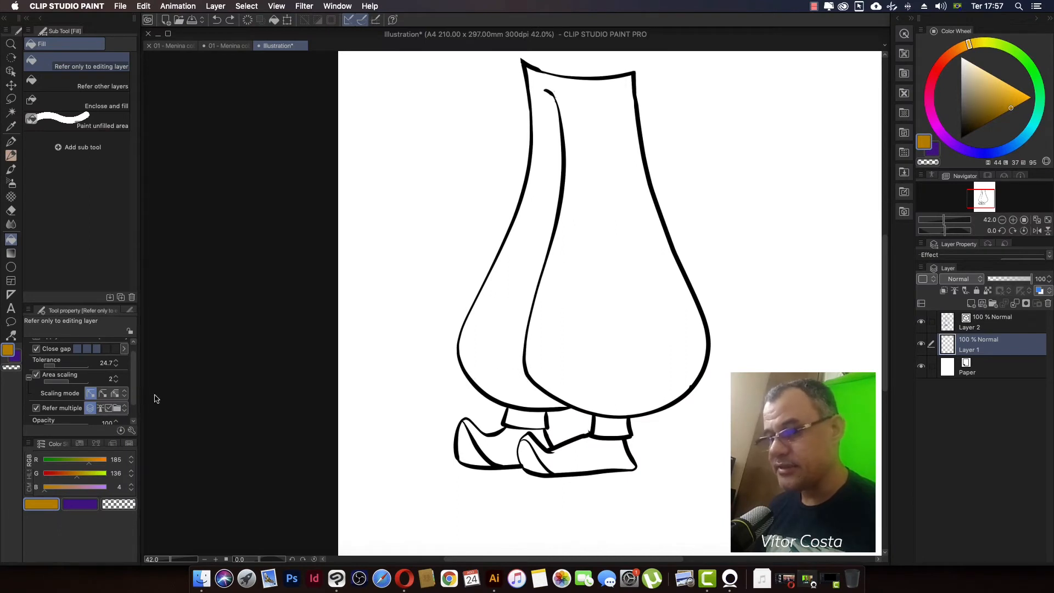
Step: Fill the trousers on the new layer with golden yellow (RGB 230, 174, 25), replacing a trial ochre fill
click(601, 282)
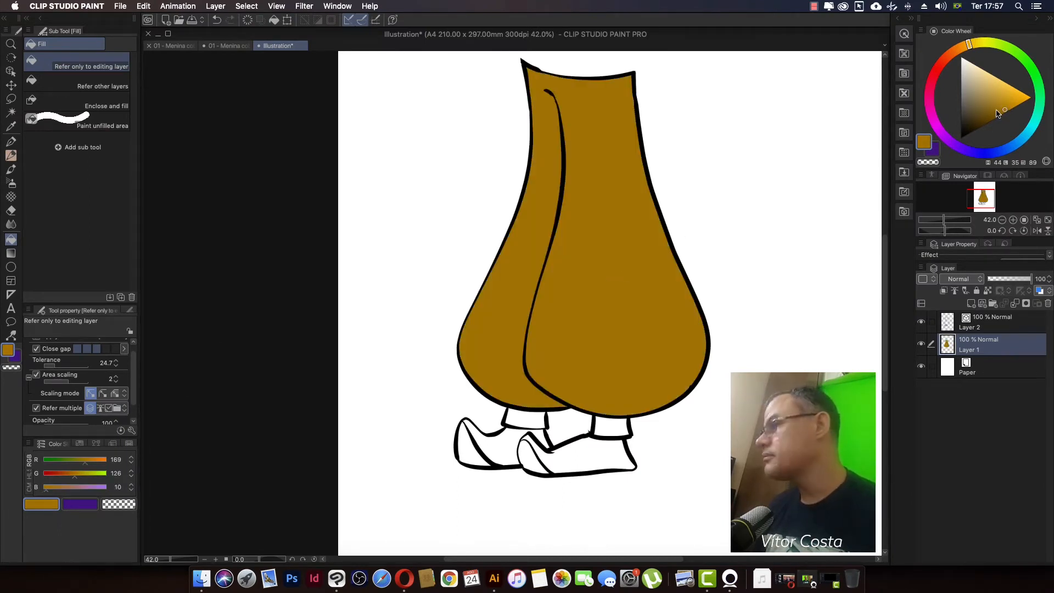
drag(997, 113, 1017, 98)
key(super+s)
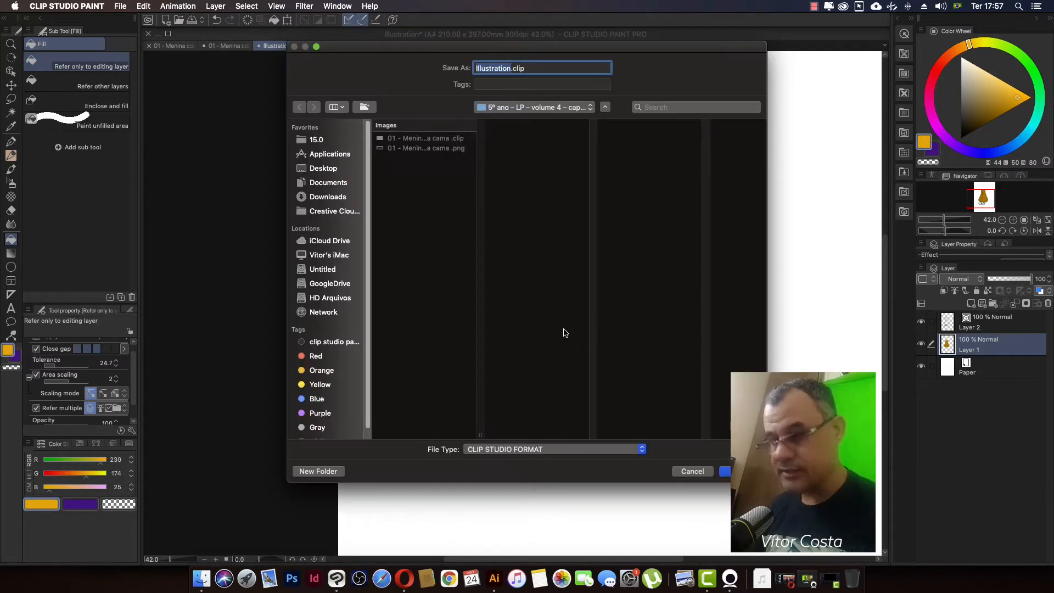
click(688, 471)
key(super+z)
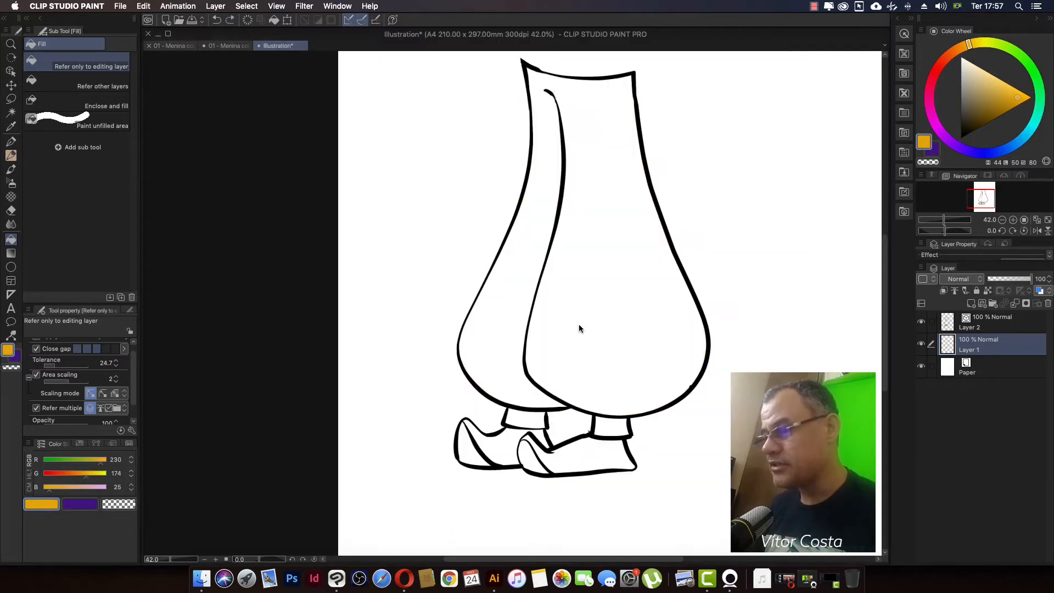
click(580, 319)
drag(608, 269, 554, 275)
drag(481, 381, 511, 316)
Step: Lower the opacity of the line art layer to 56%
scroll(512, 317, up, 8)
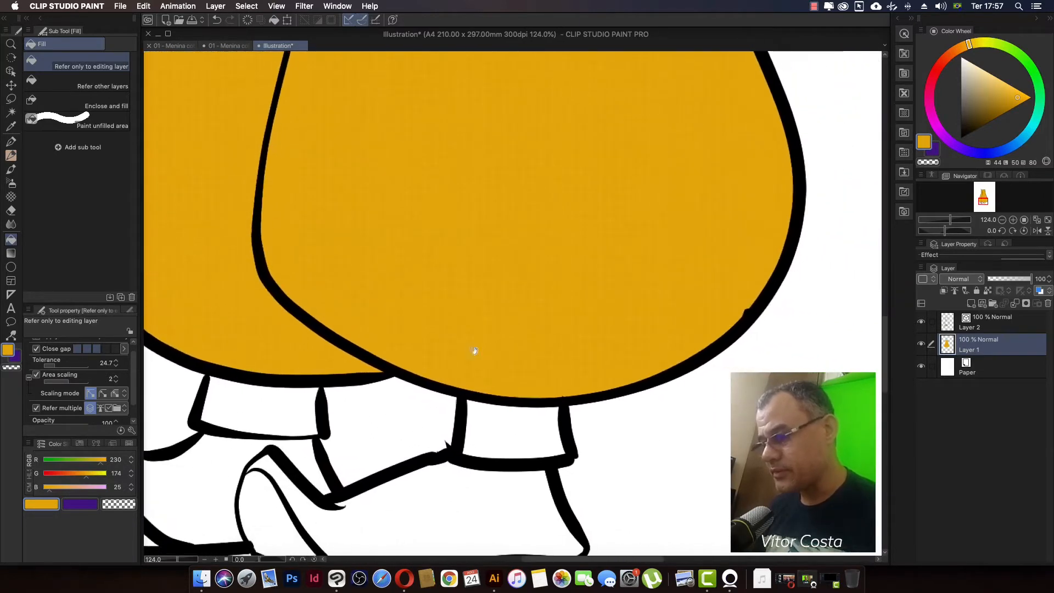
scroll(474, 393, up, 6)
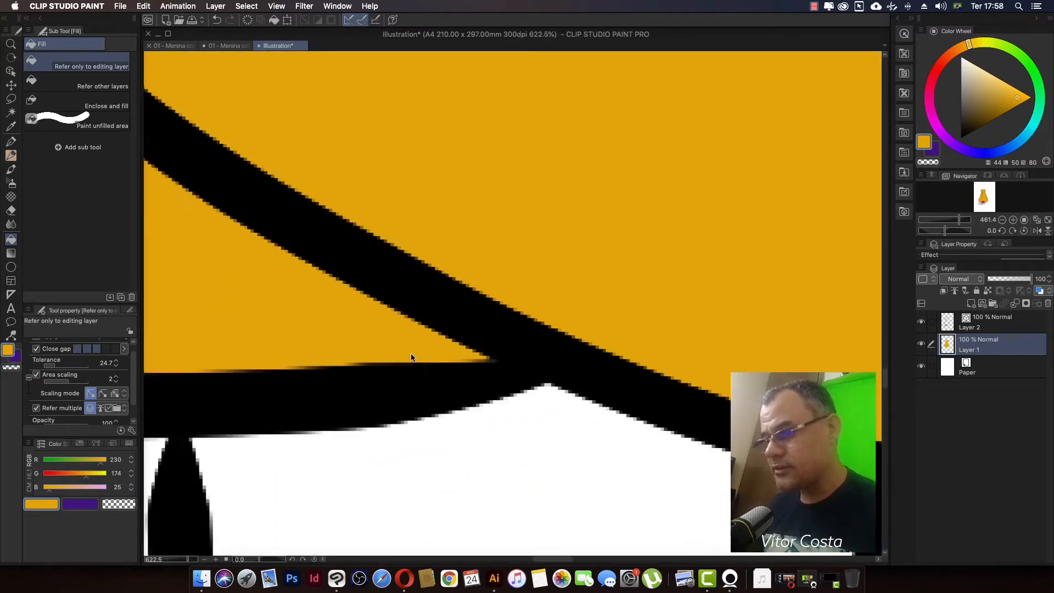
scroll(472, 367, down, 4)
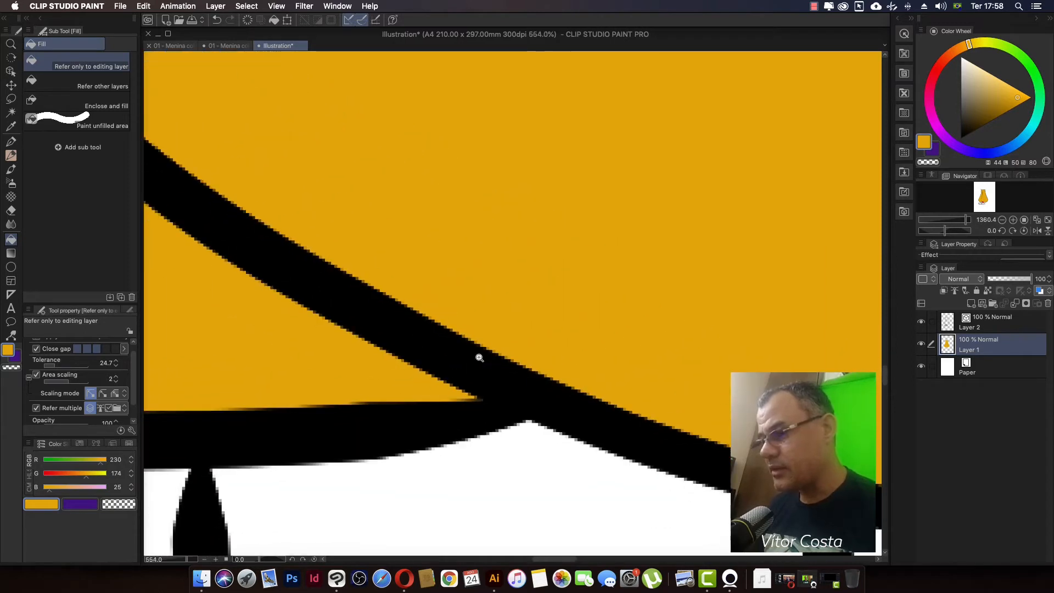
click(998, 322)
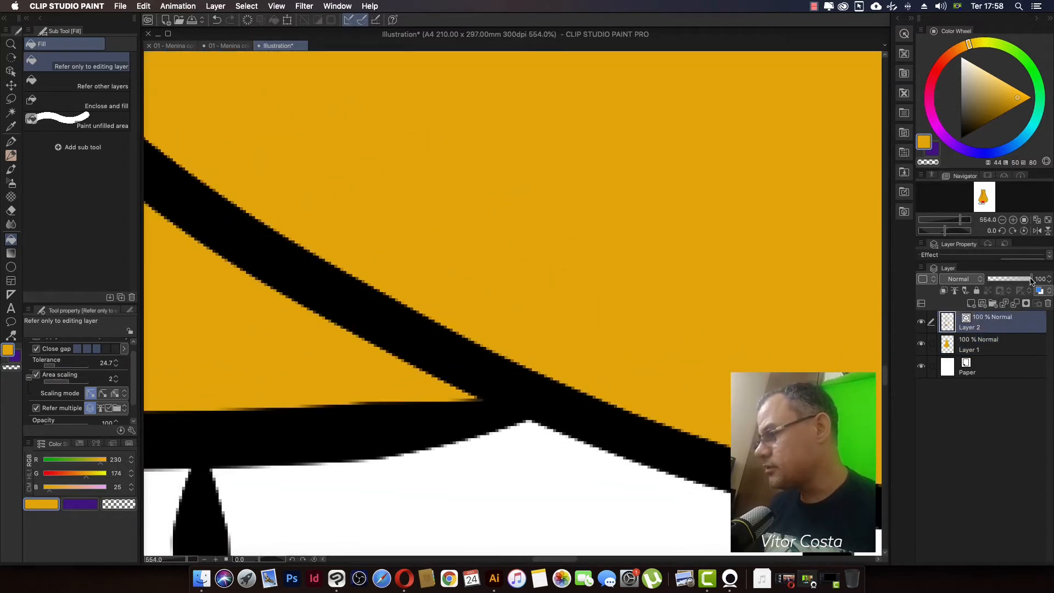
drag(1030, 280, 1013, 282)
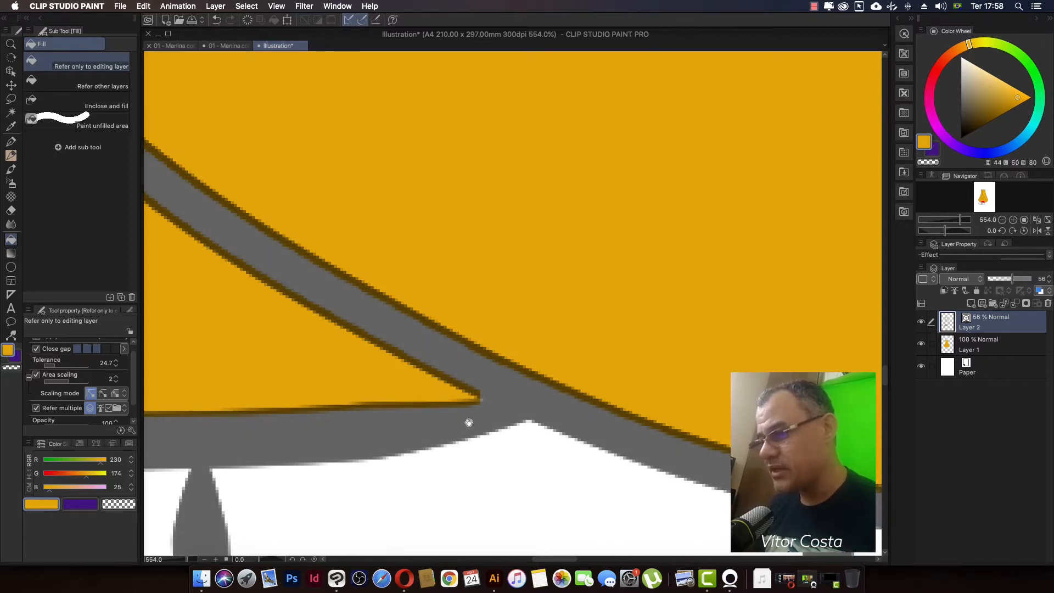
Step: Examine how the yellow fill's edges extend beneath the semi-transparent outlines of the trousers
drag(469, 422, 549, 423)
drag(483, 395, 573, 421)
drag(459, 374, 621, 365)
mouse_move(403, 394)
mouse_down()
mouse_move(626, 381)
mouse_move(561, 397)
mouse_move(404, 399)
mouse_up()
drag(558, 397, 384, 399)
scroll(596, 389, down, 3)
scroll(595, 389, down, 10)
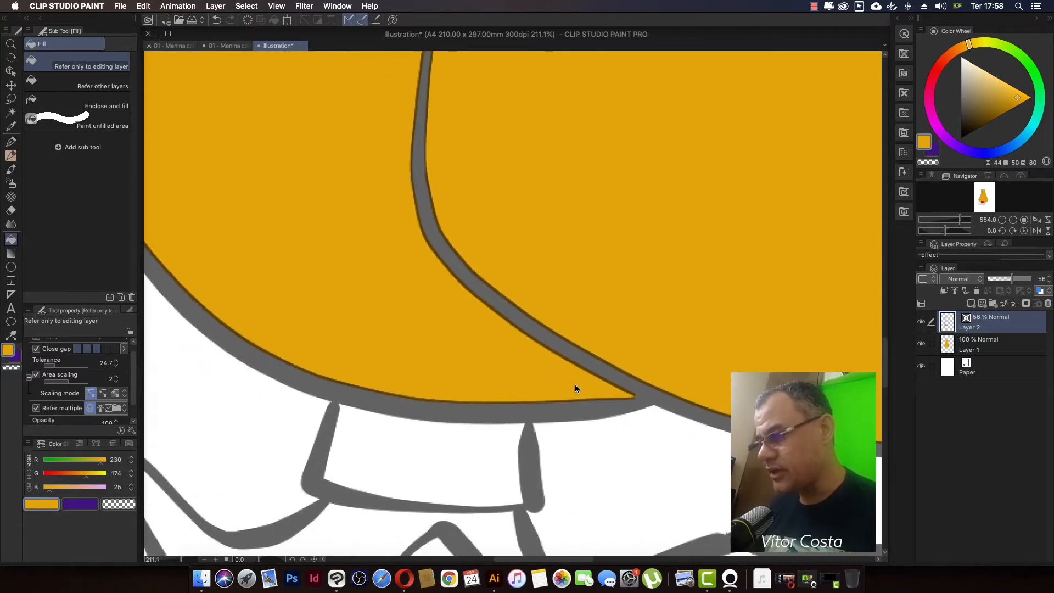
drag(519, 347, 461, 500)
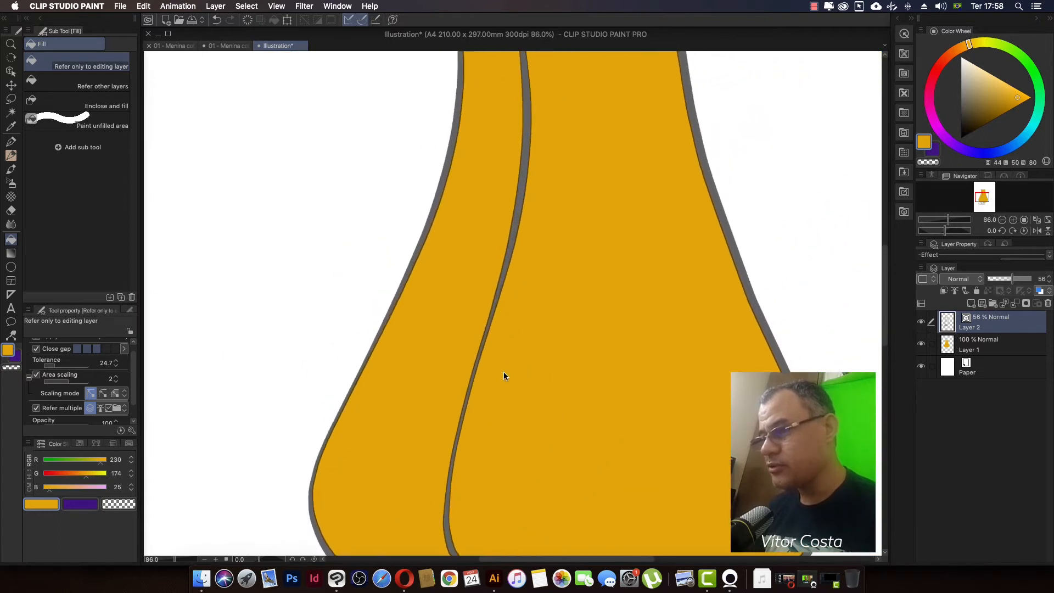
Step: Restore the line art layer's opacity to 100% after checking the outline overlap around the waist
drag(549, 129, 519, 382)
scroll(512, 230, up, 8)
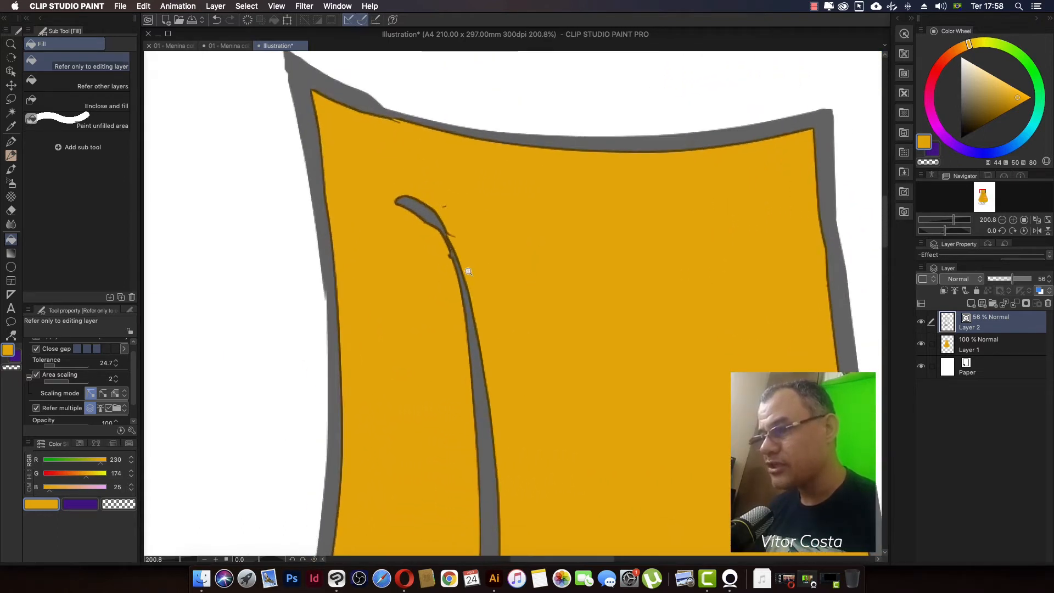
scroll(482, 229, down, 3)
drag(492, 304, 482, 273)
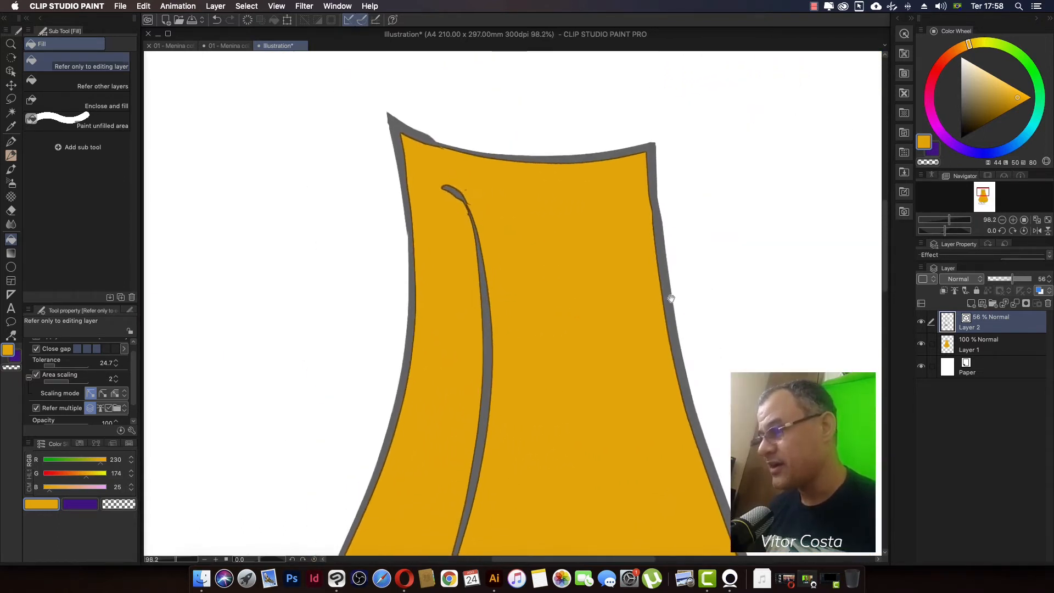
drag(1013, 282, 1034, 281)
Step: Examine the yellow fill along the outlines from the waist down to the trouser hems for gaps
scroll(692, 352, down, 1)
scroll(693, 352, down, 4)
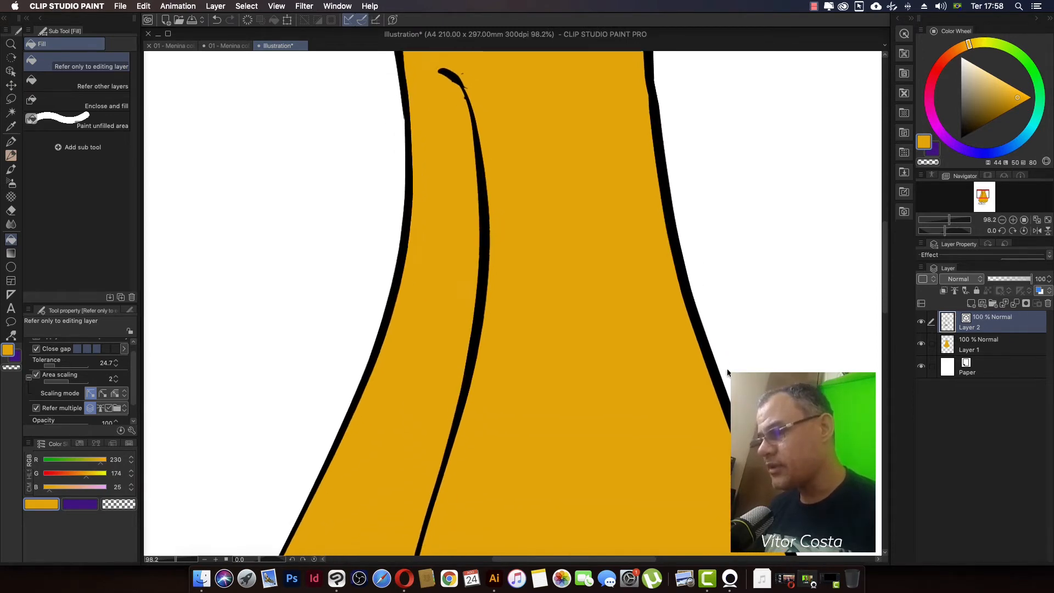
scroll(723, 355, down, 4)
scroll(722, 355, down, 2)
scroll(725, 430, up, 3)
scroll(725, 430, up, 1)
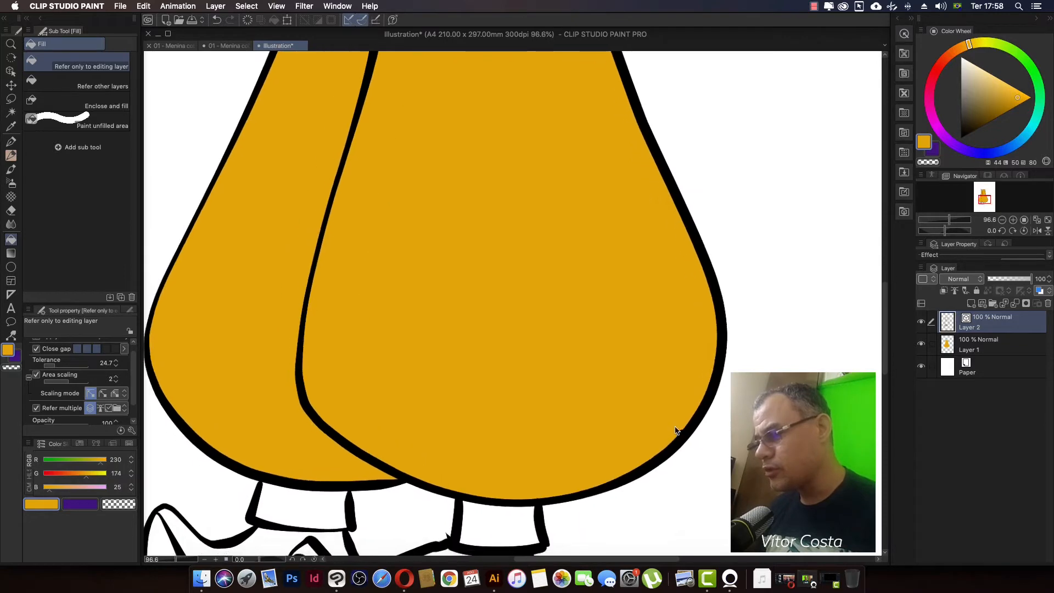
drag(677, 437, 701, 387)
scroll(702, 388, up, 8)
scroll(702, 388, down, 10)
drag(599, 380, 611, 377)
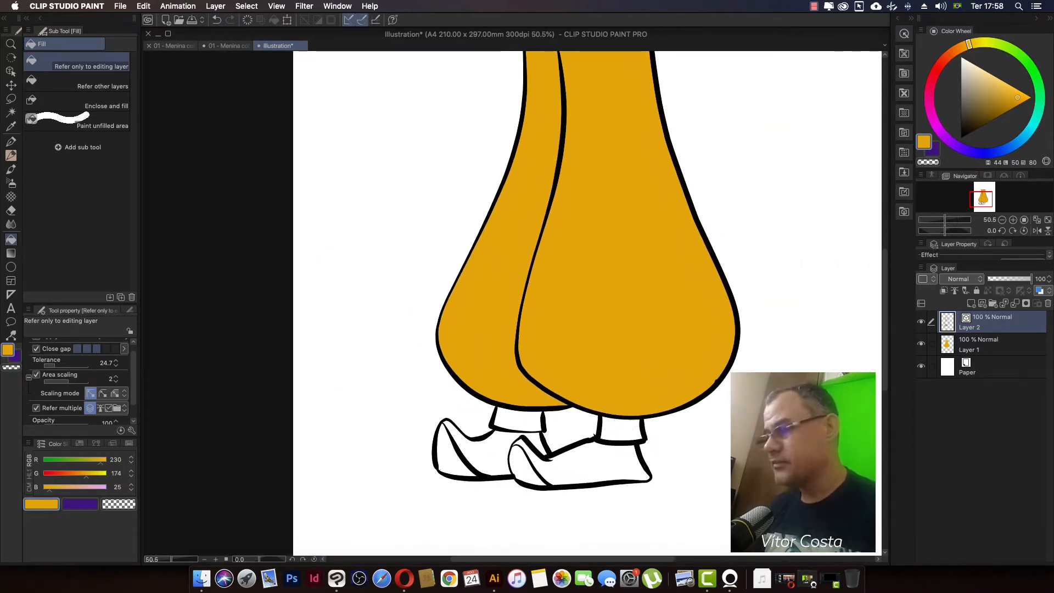
Step: Toggle the visibility of the fill layer and the line art layer to compare them separately
click(983, 345)
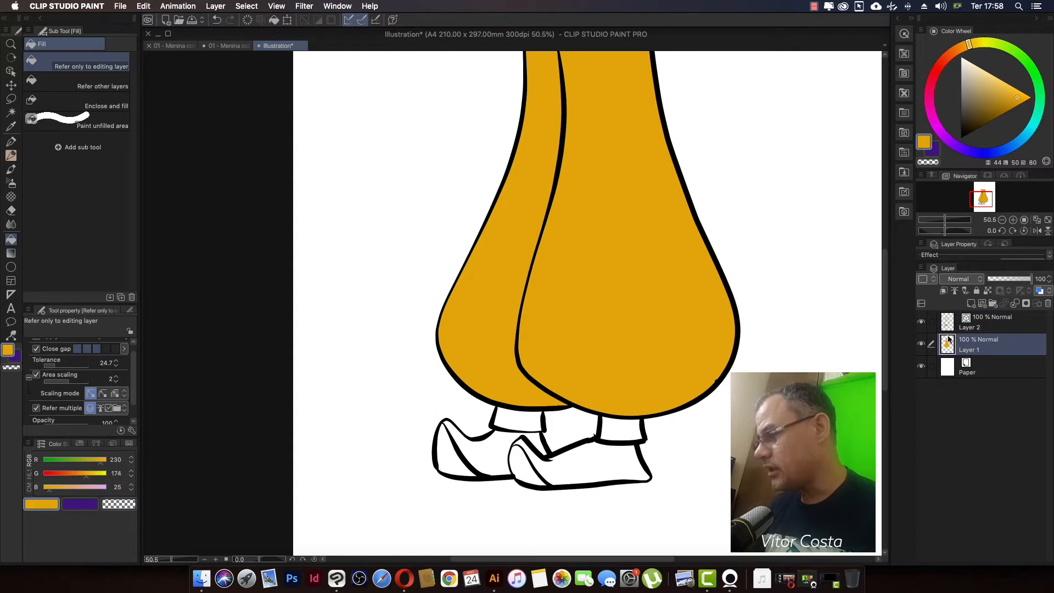
click(921, 344)
click(921, 344)
click(923, 323)
click(922, 322)
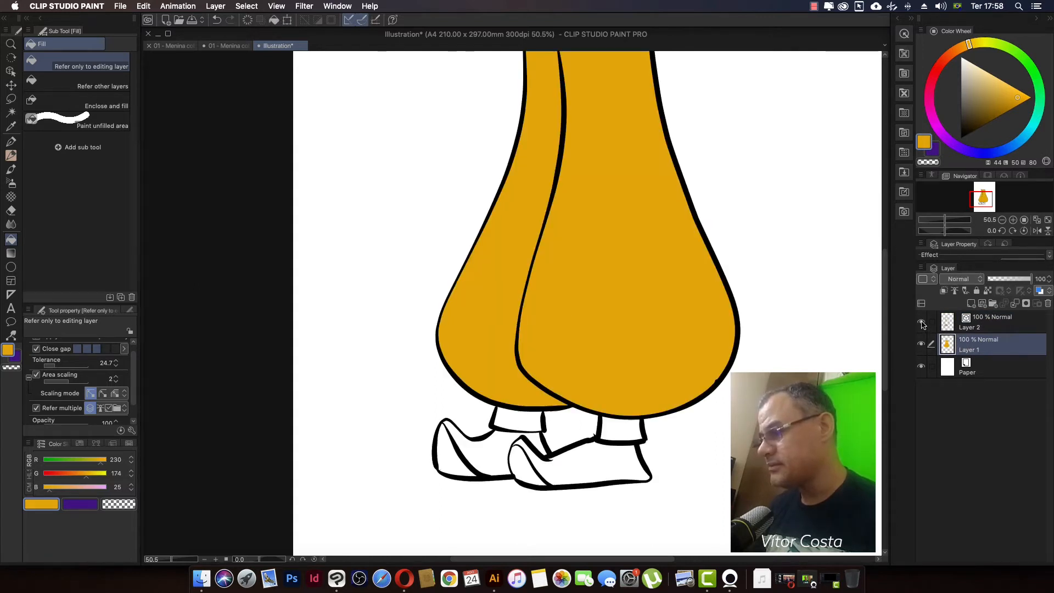
Step: Reshape the front leg's right outline inward with Pinch vector line on the line art layer, undoing an outward trial
scroll(694, 242, up, 5)
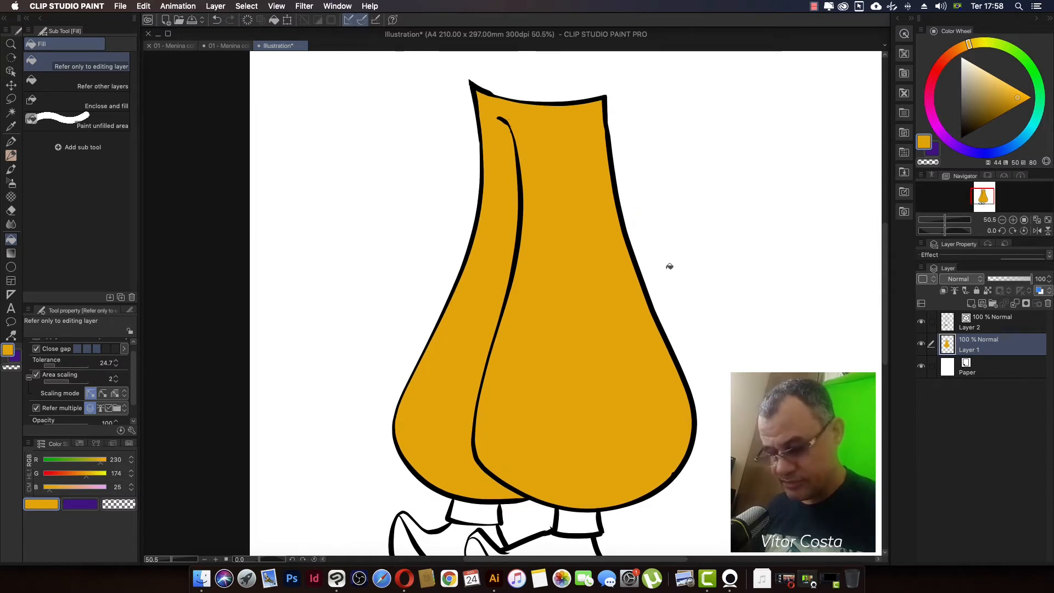
key(k)
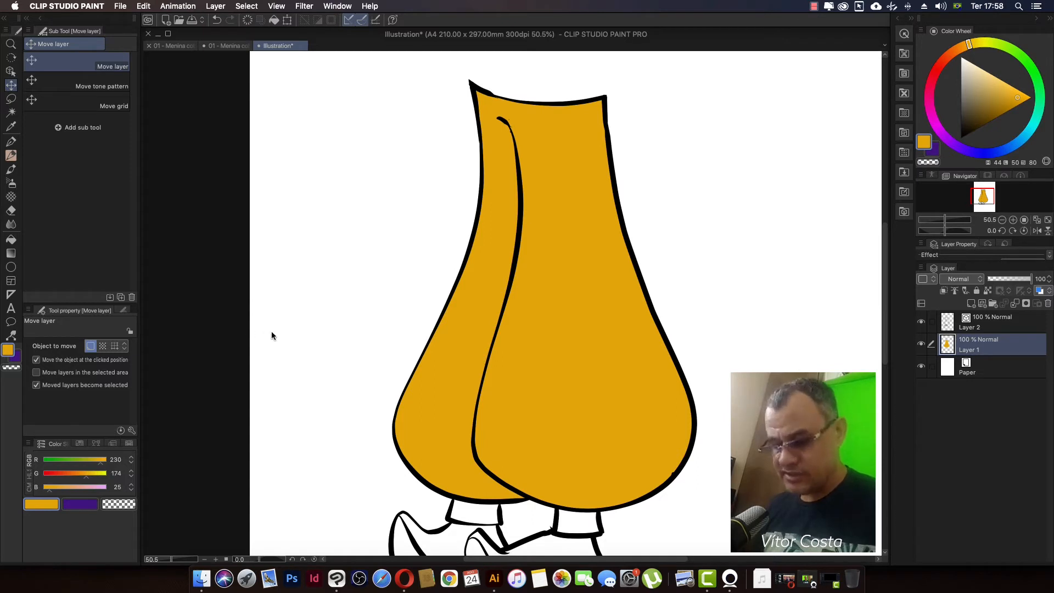
key(y)
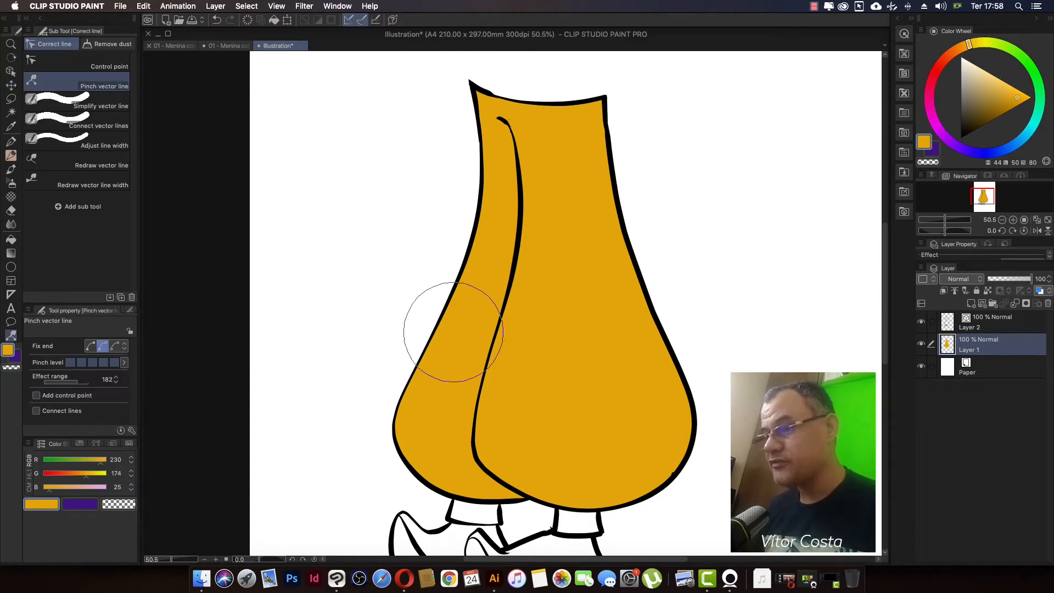
click(1005, 323)
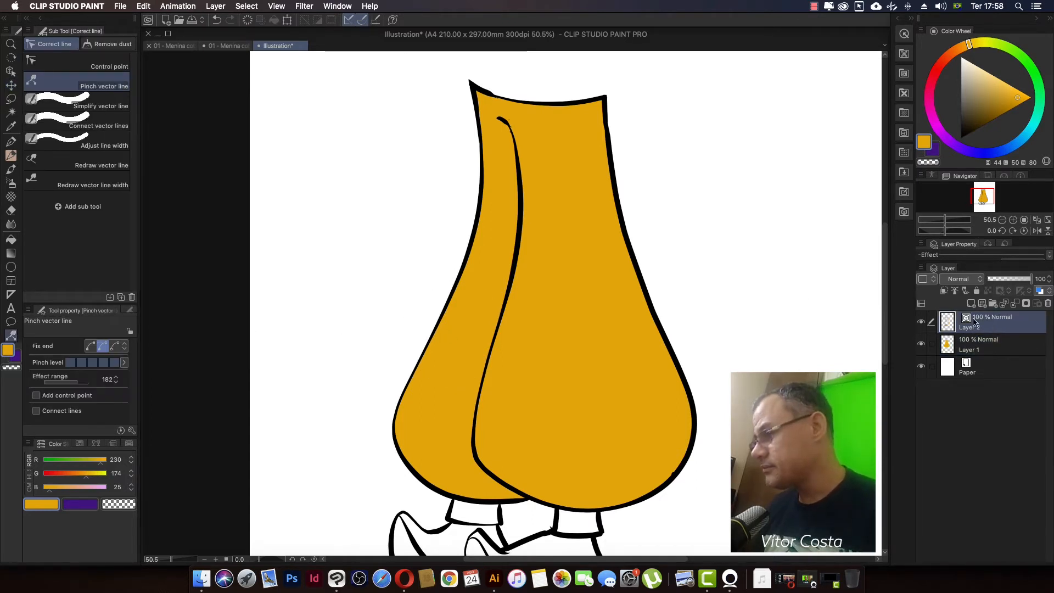
scroll(703, 302, right, 3)
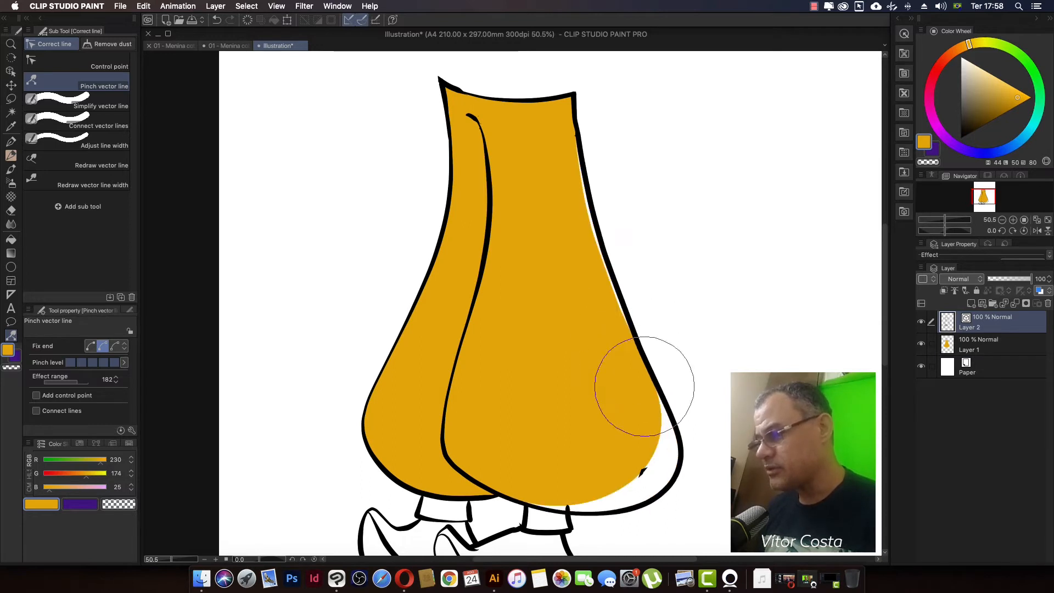
scroll(667, 364, left, 2)
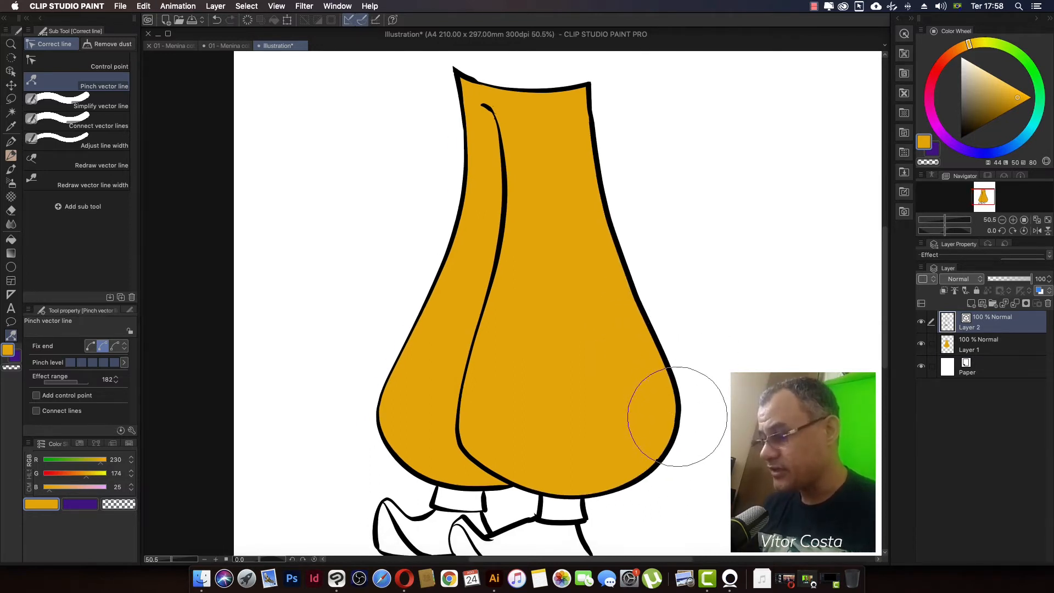
key(super+z)
drag(674, 419, 661, 417)
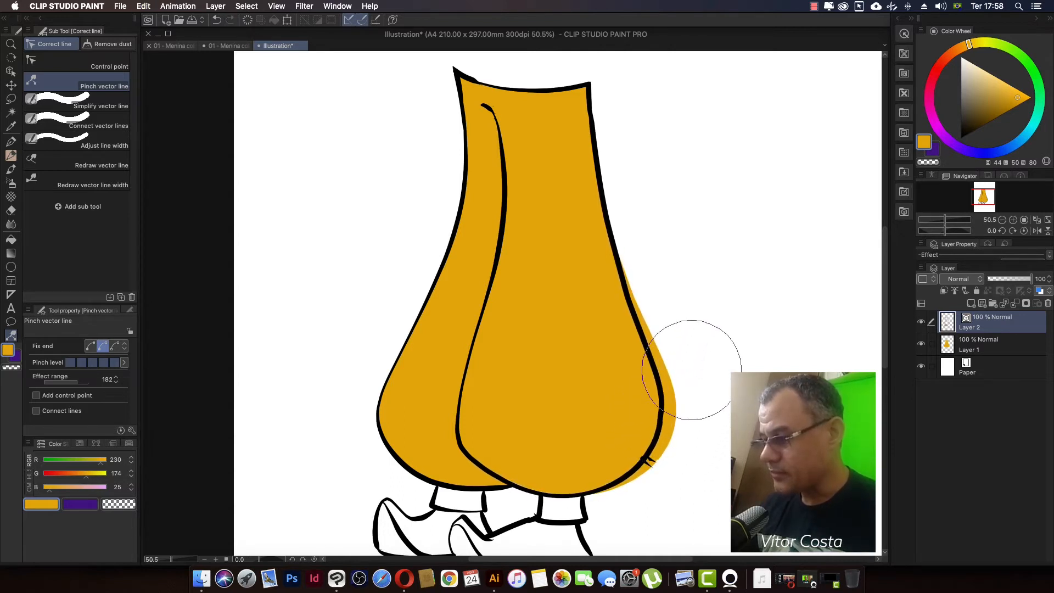
Step: Erase the yellow that sticks out beyond the reshaped right outline on the fill layer with the Hard eraser
key(e)
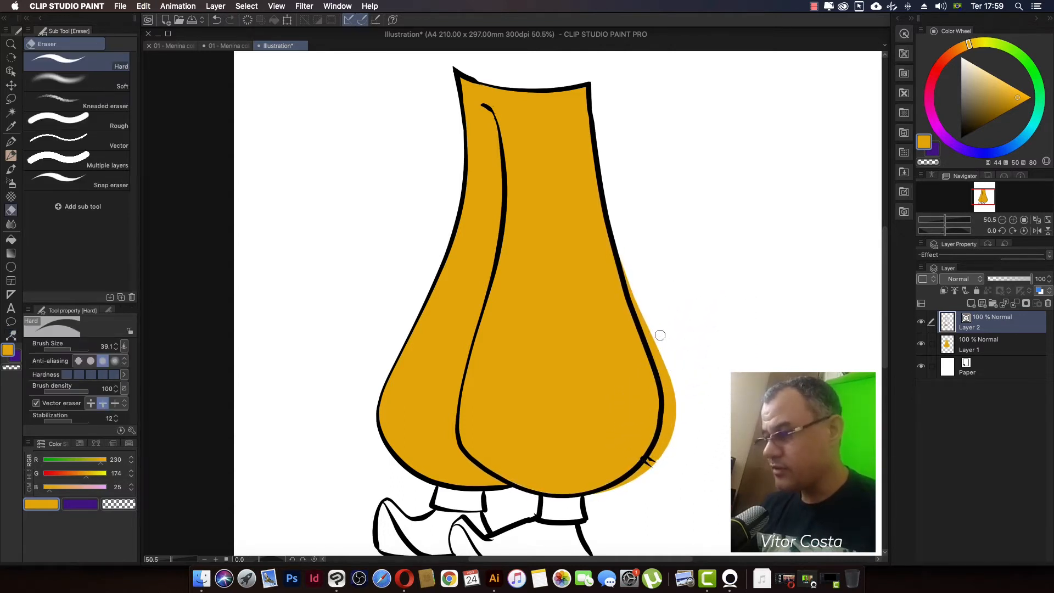
click(983, 341)
mouse_move(626, 275)
mouse_down()
mouse_move(622, 250)
mouse_move(672, 403)
mouse_move(676, 368)
mouse_move(660, 464)
mouse_move(647, 465)
mouse_up()
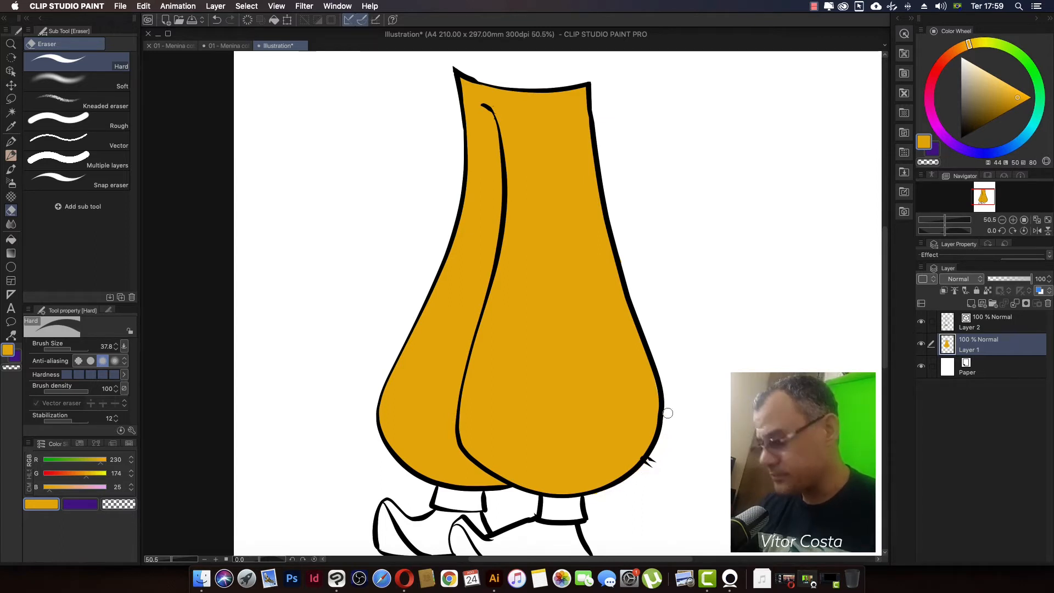
Step: Hide the yellow fill layer and prepare the G-pen with black for drawing on the line art layer
key(p)
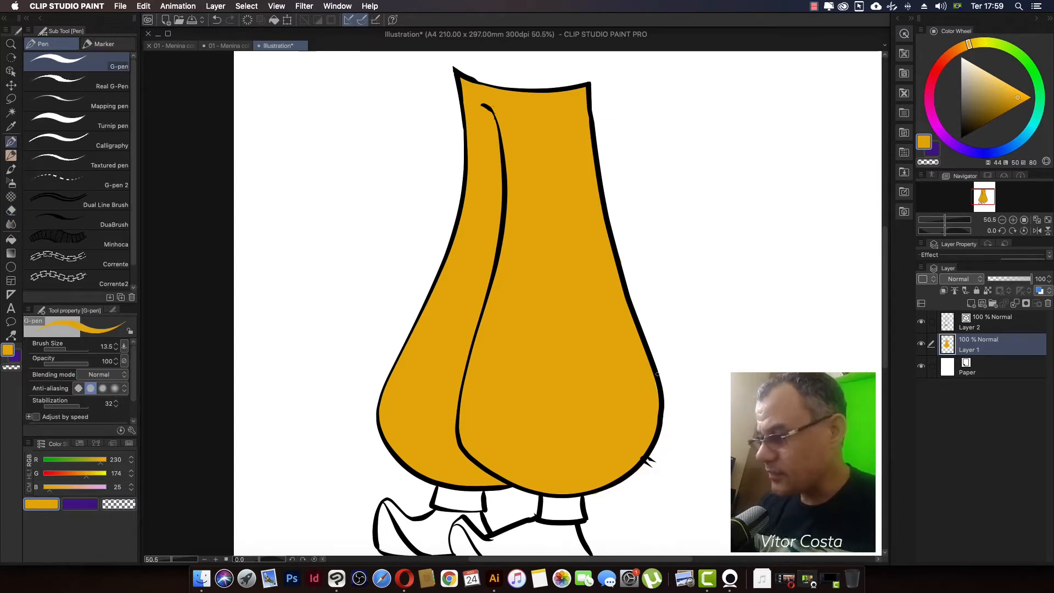
mouse_move(557, 323)
mouse_down()
mouse_move(577, 327)
mouse_move(555, 329)
mouse_up()
mouse_move(588, 370)
mouse_down()
mouse_move(583, 329)
mouse_move(595, 349)
mouse_move(571, 348)
mouse_move(566, 367)
mouse_move(529, 332)
mouse_move(539, 332)
mouse_move(539, 356)
mouse_move(604, 353)
mouse_move(572, 367)
mouse_up()
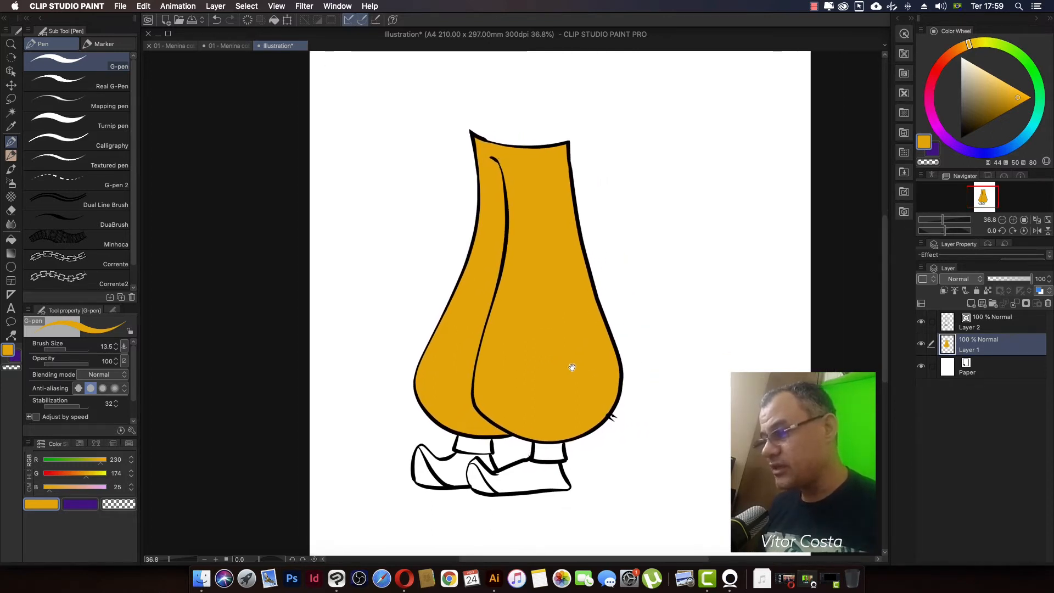
click(921, 345)
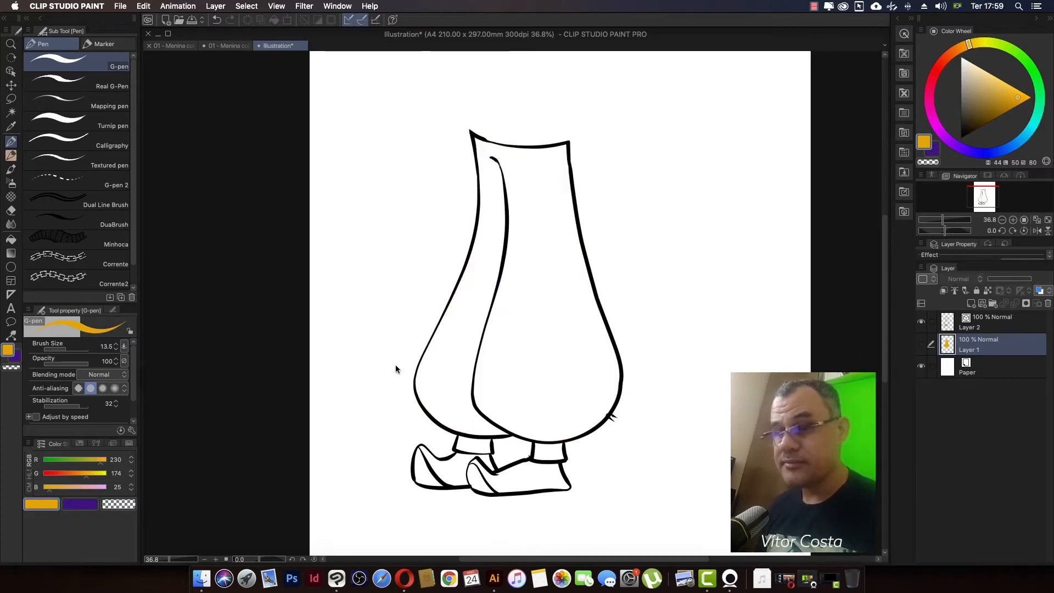
click(986, 323)
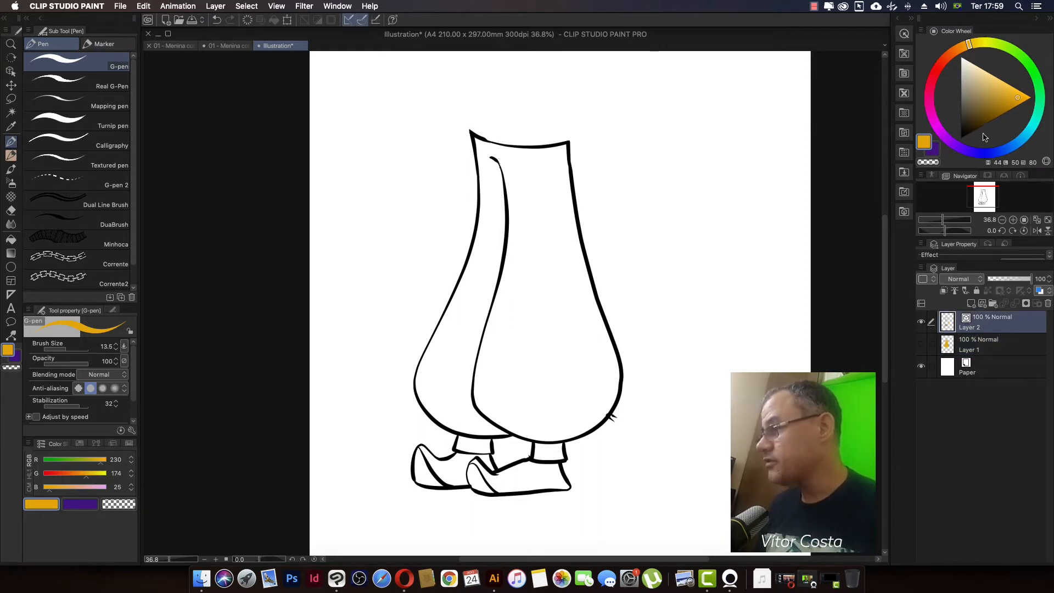
drag(983, 135, 959, 147)
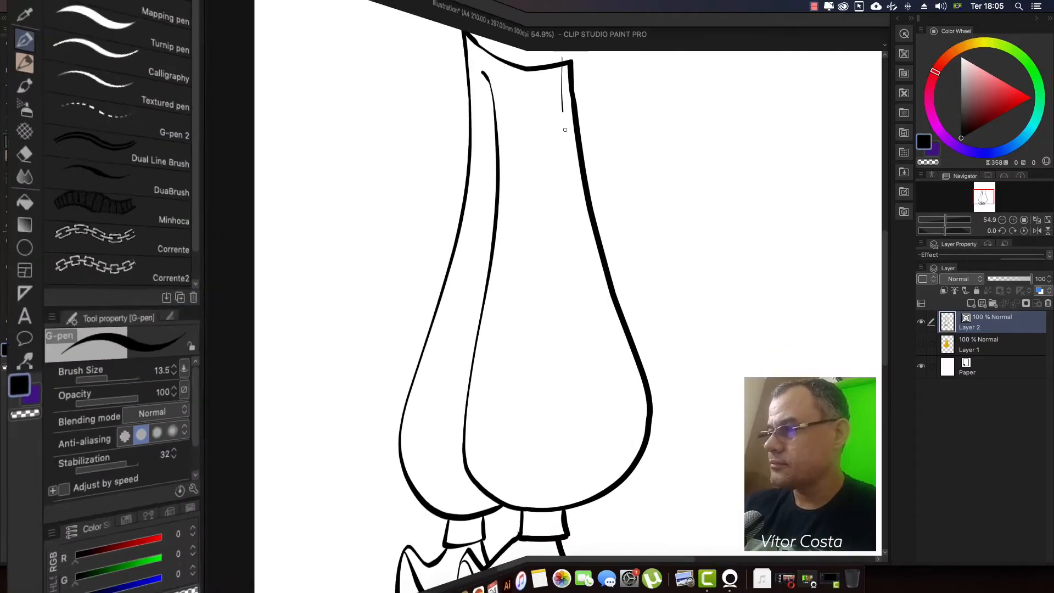
Step: Draw curved lengthwise lines from the waist to the hem across the front trouser leg
drag(552, 68, 612, 488)
drag(540, 69, 577, 515)
mouse_move(530, 60)
mouse_down()
mouse_move(572, 414)
mouse_move(569, 505)
mouse_up()
drag(515, 57, 550, 507)
drag(498, 62, 528, 506)
mouse_move(484, 65)
mouse_down()
mouse_move(505, 495)
mouse_move(478, 445)
mouse_move(482, 493)
mouse_up()
drag(472, 98, 452, 465)
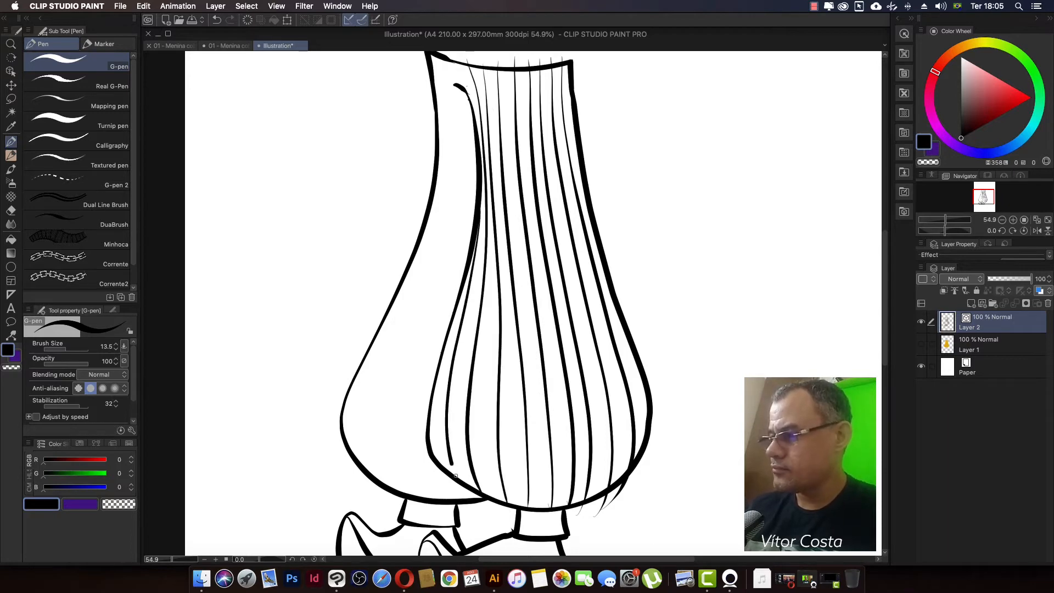
Step: Draw slanted crossing lines over the front trouser leg from waist to hem to form a checkered grid
drag(460, 112, 571, 67)
drag(461, 135, 590, 74)
drag(455, 163, 588, 99)
drag(461, 190, 597, 122)
drag(456, 235, 595, 141)
drag(452, 266, 607, 175)
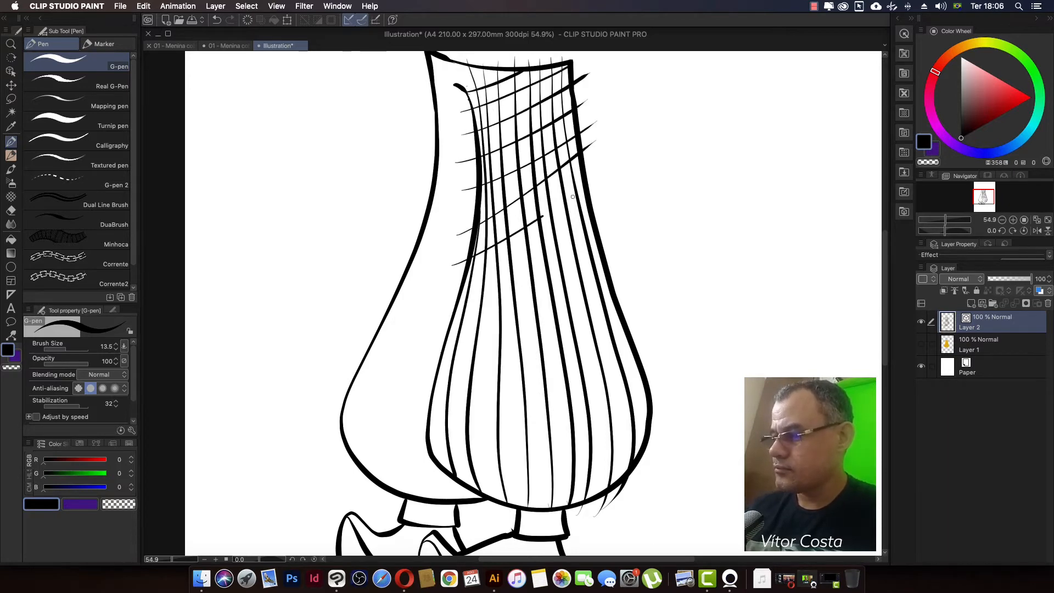
drag(447, 301, 611, 195)
drag(436, 339, 622, 228)
drag(420, 376, 643, 253)
drag(418, 411, 664, 292)
mouse_move(415, 433)
mouse_down()
mouse_move(672, 335)
mouse_move(691, 381)
mouse_up()
mouse_move(423, 466)
mouse_down()
mouse_move(685, 425)
mouse_move(680, 436)
mouse_up()
key(super+z)
Step: Trim the grid line ends that overshoot the front leg's outline with the Hard eraser in vector eraser mode
key(e)
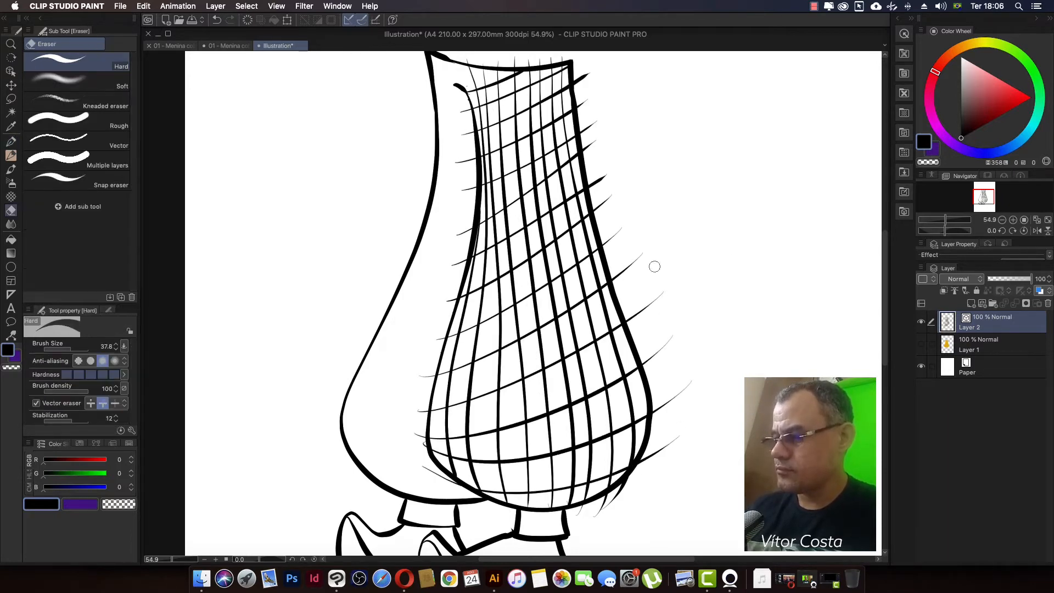
mouse_move(583, 115)
mouse_down()
mouse_move(624, 288)
mouse_move(584, 512)
mouse_up()
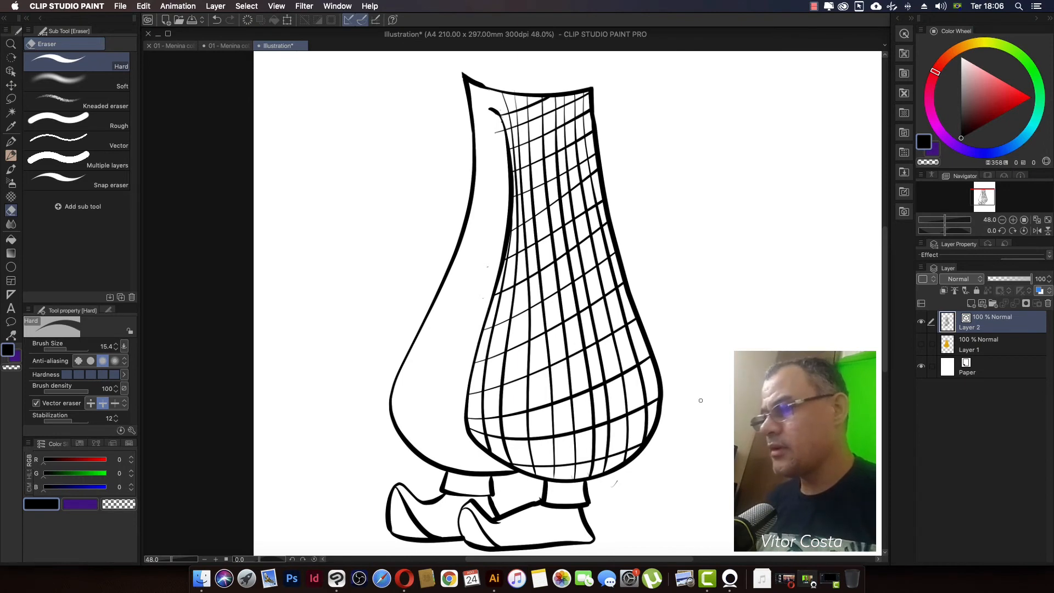
mouse_move(682, 356)
mouse_down()
mouse_move(662, 309)
mouse_move(658, 347)
mouse_move(677, 347)
mouse_move(684, 334)
mouse_move(682, 347)
mouse_up()
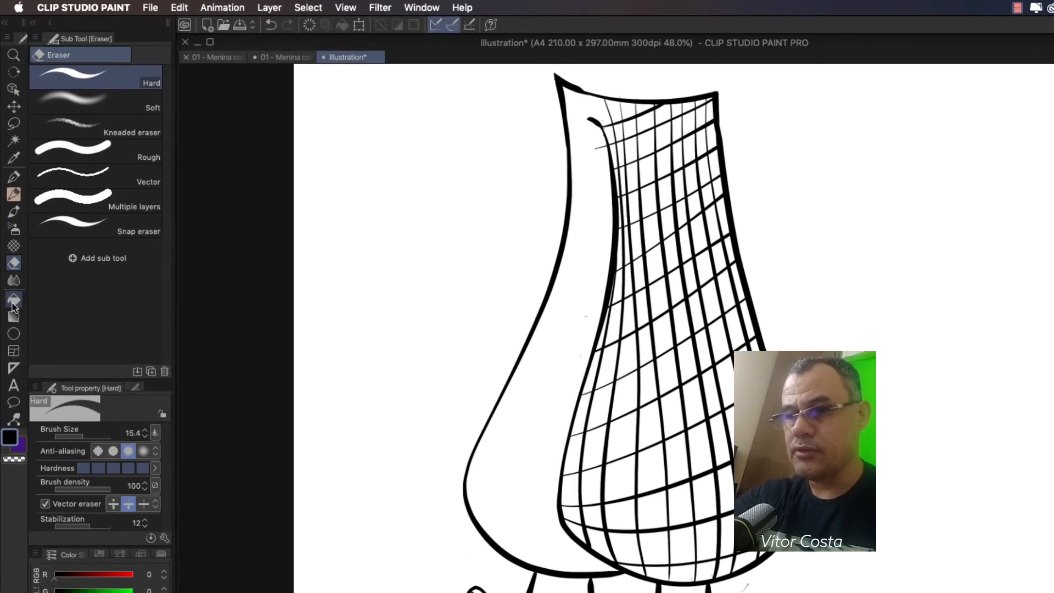
Step: Choose coral red (RGB 255, 108, 114) for the Fill tool and add a new layer between the line art and the yellow fill
key(g)
click(1001, 79)
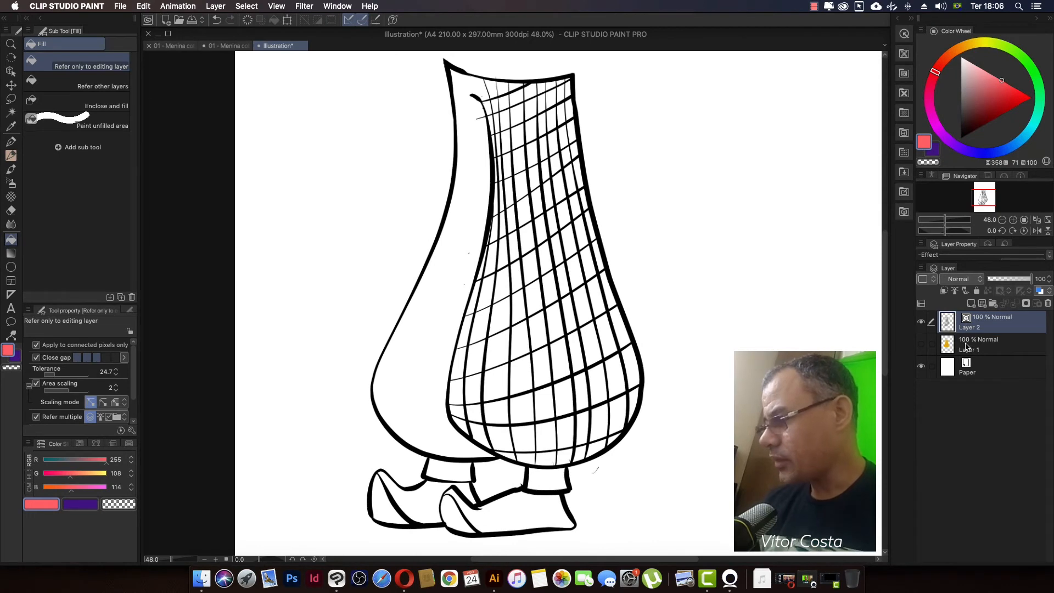
click(973, 342)
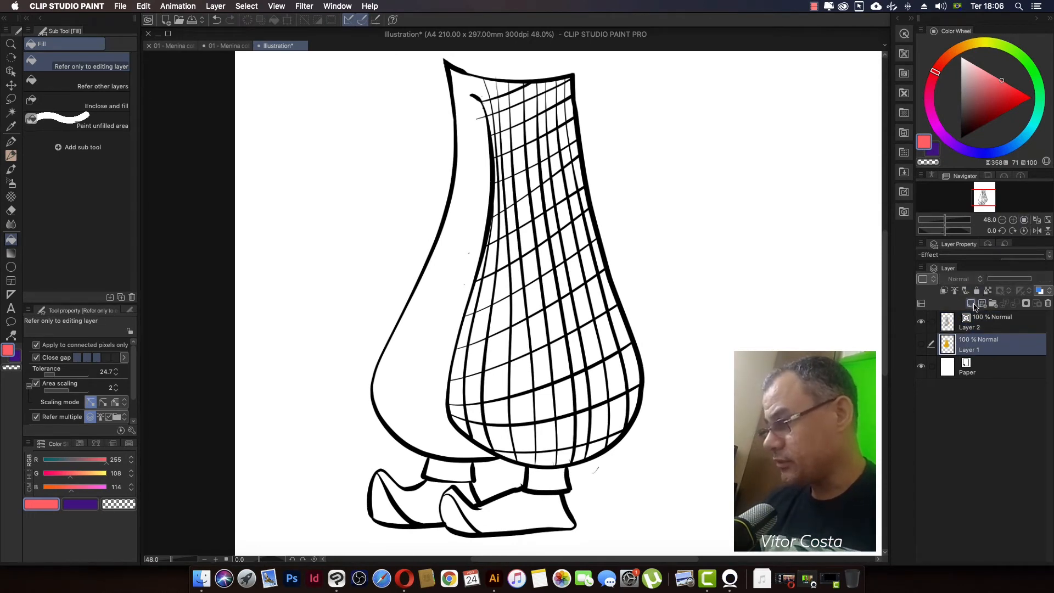
click(971, 304)
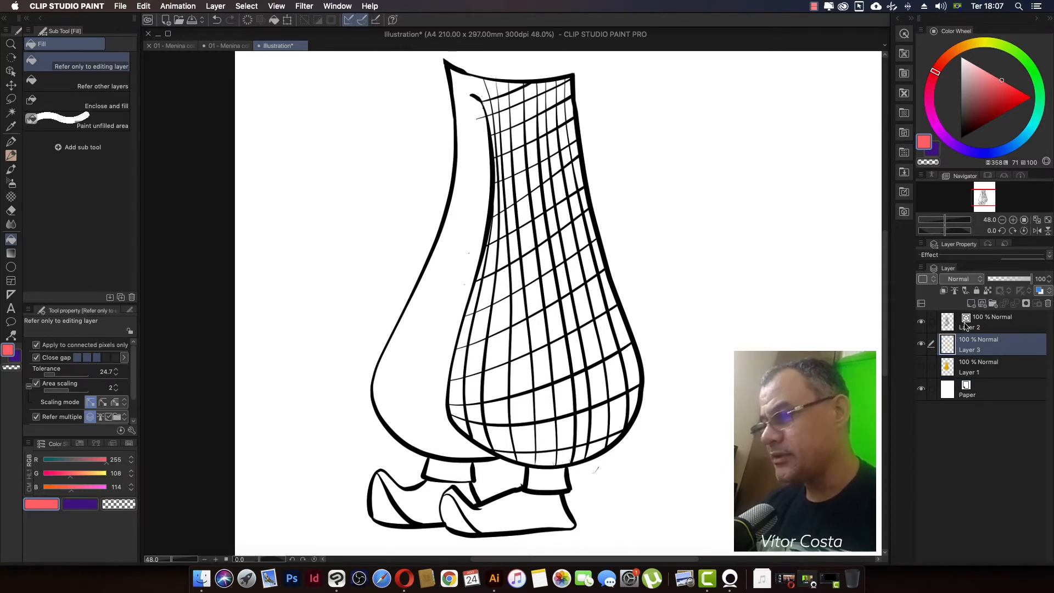
Step: Fill the grid cells in the lower right part of the front trouser leg one by one with coral red on the new layer
mouse_move(704, 384)
mouse_down()
mouse_move(636, 290)
mouse_move(723, 283)
mouse_move(691, 407)
mouse_move(696, 393)
mouse_up()
drag(627, 233, 654, 247)
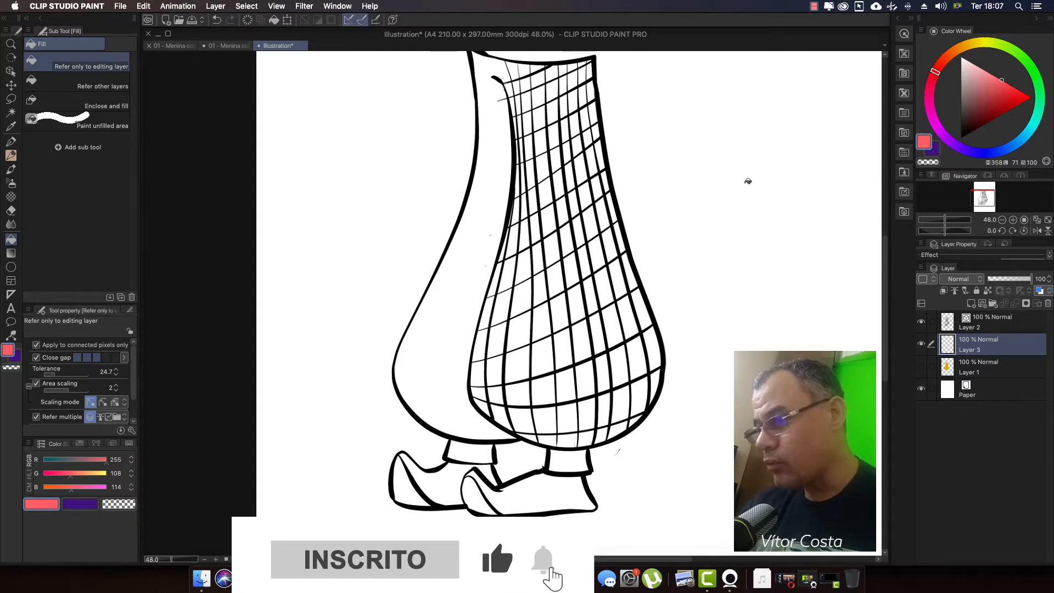
click(644, 308)
click(633, 321)
click(613, 326)
click(599, 333)
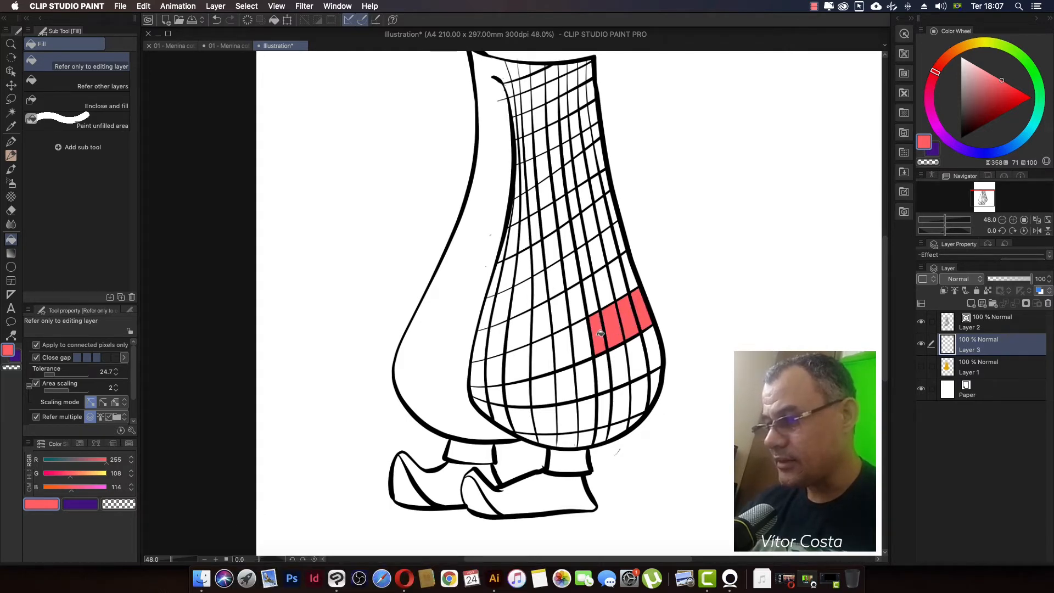
click(603, 372)
click(619, 365)
click(636, 358)
click(651, 349)
click(653, 385)
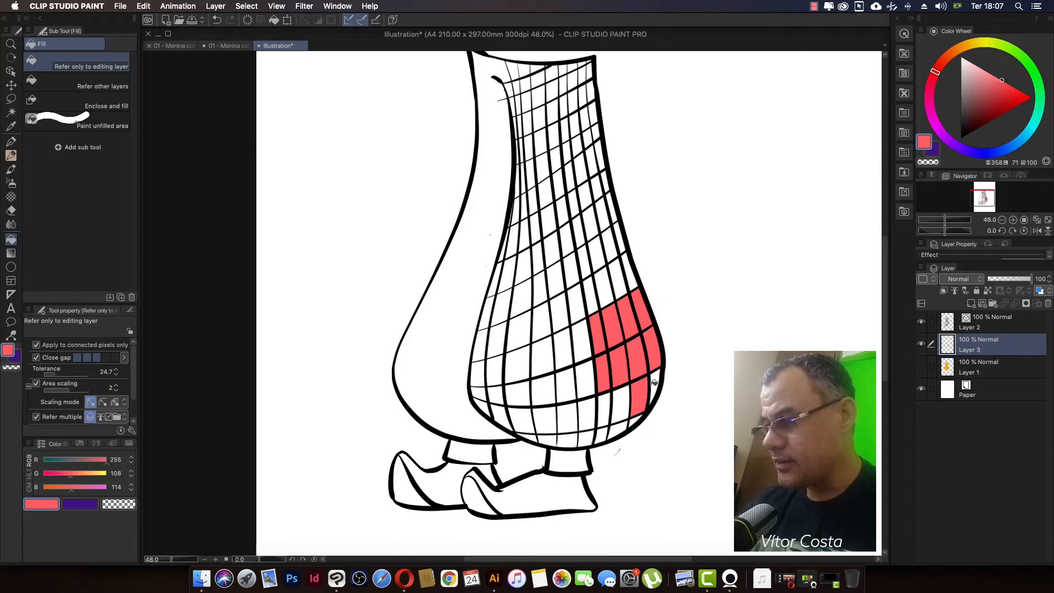
click(626, 408)
click(605, 412)
click(590, 415)
click(585, 378)
click(582, 341)
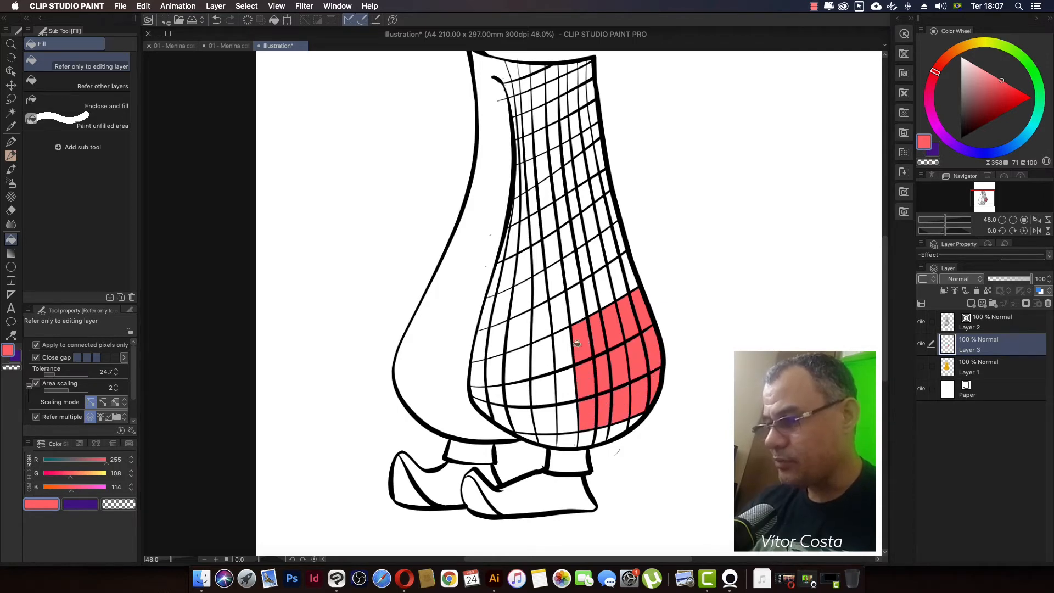
click(567, 349)
click(568, 391)
click(570, 400)
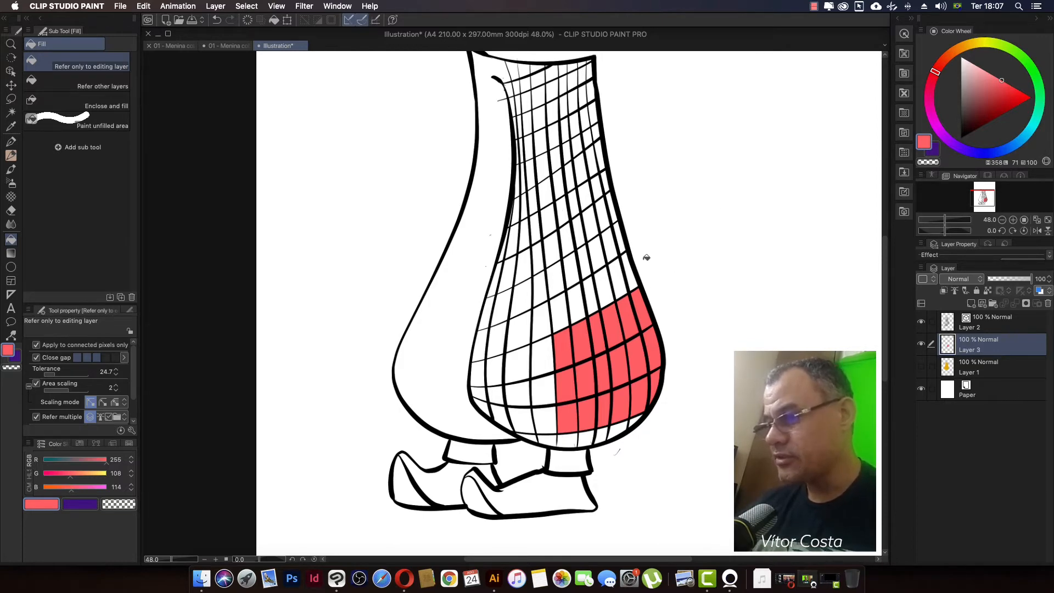
mouse_move(673, 283)
mouse_down()
mouse_move(675, 351)
mouse_move(682, 377)
mouse_move(697, 357)
mouse_move(698, 377)
mouse_up()
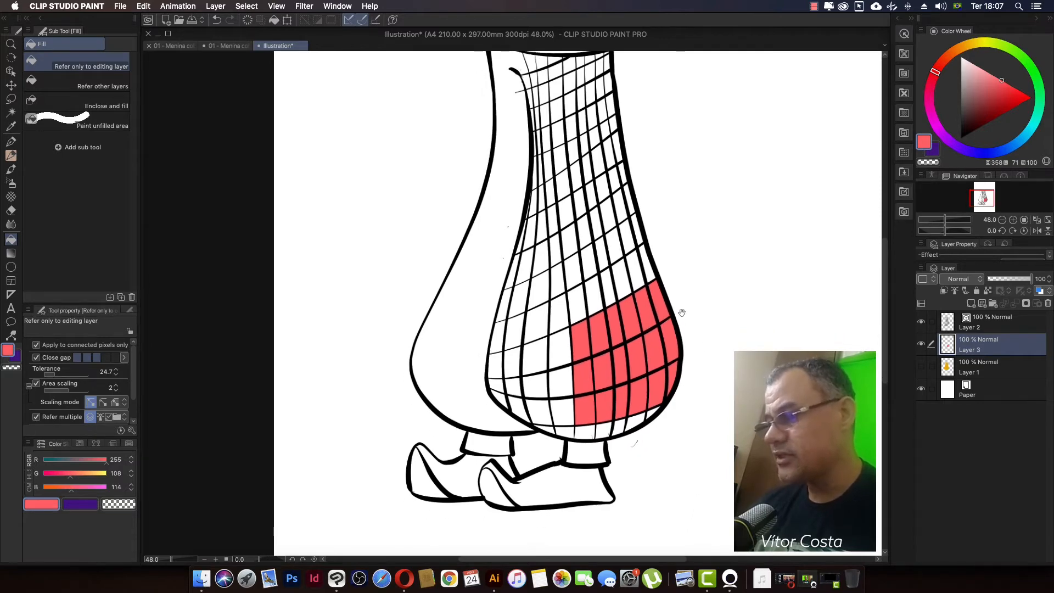
Step: Fill the next grid cells above the coral red area of the front trouser leg one by one
drag(681, 313, 686, 379)
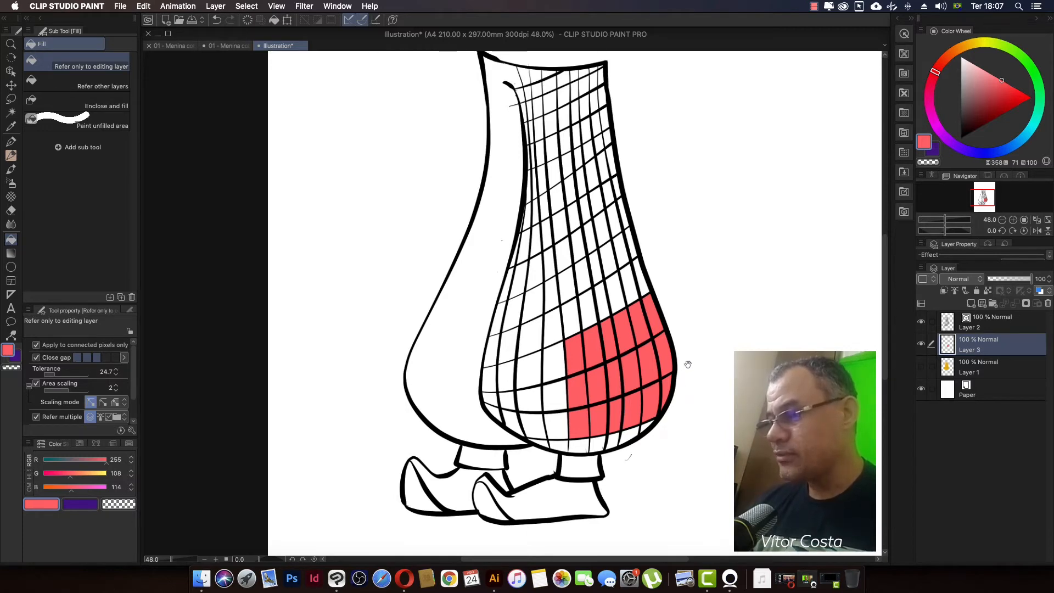
drag(689, 372, 690, 380)
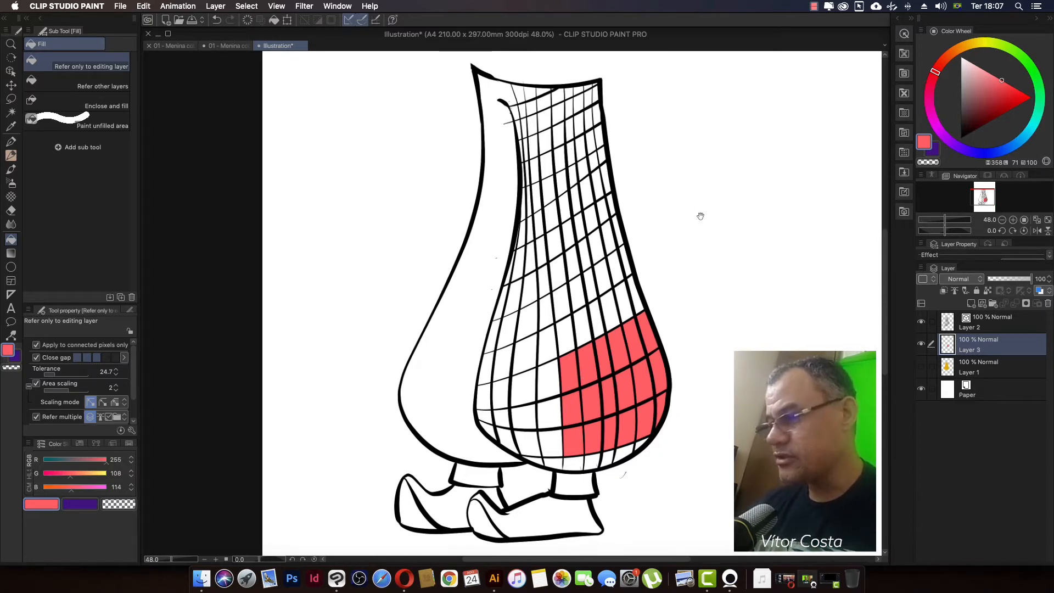
mouse_move(659, 335)
mouse_down()
mouse_move(718, 311)
mouse_move(747, 237)
mouse_up()
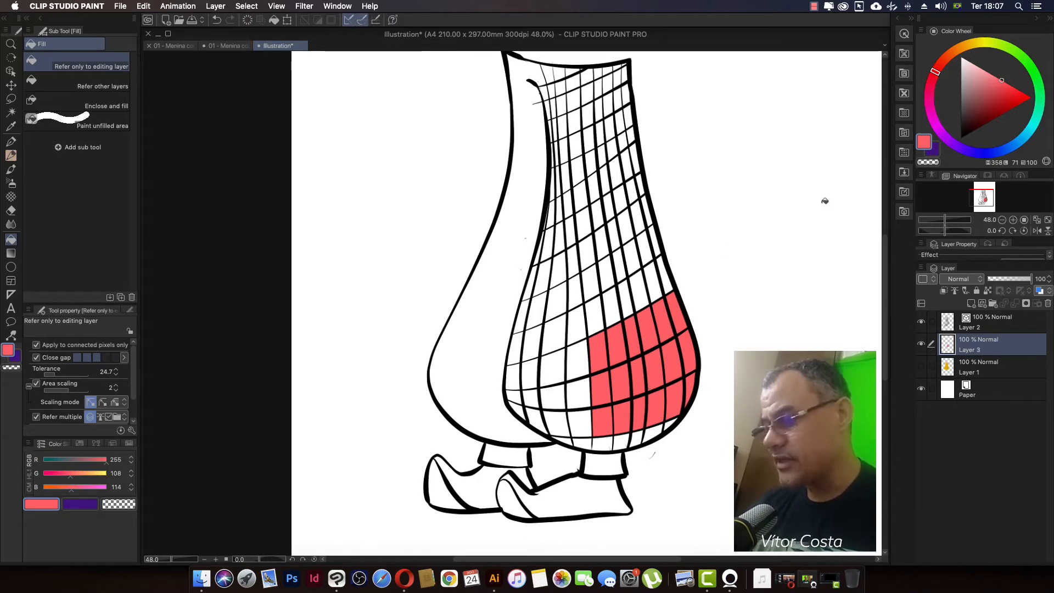
click(653, 280)
click(639, 291)
click(627, 303)
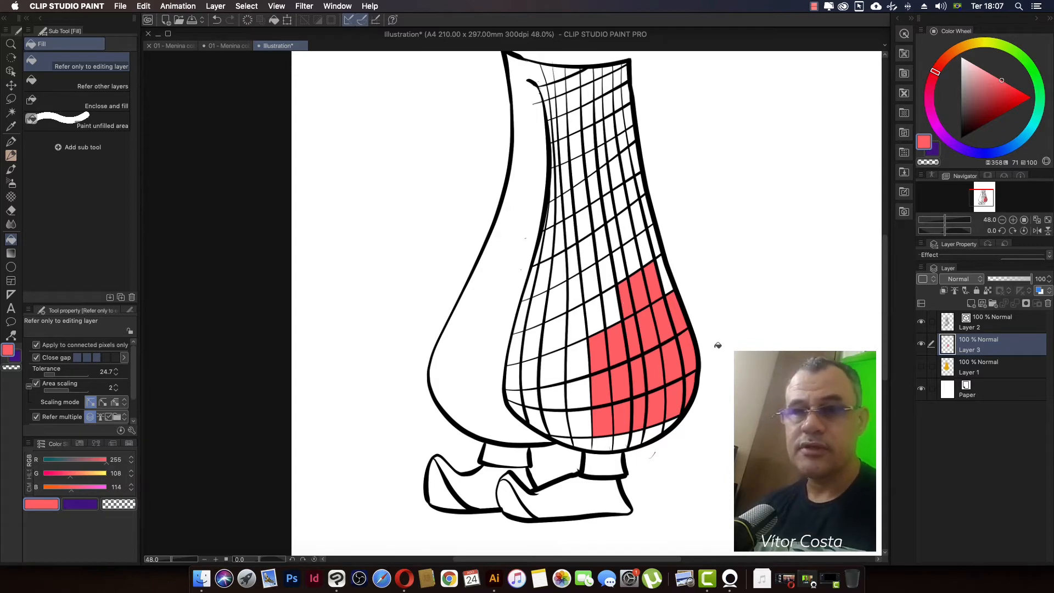
drag(691, 298, 723, 313)
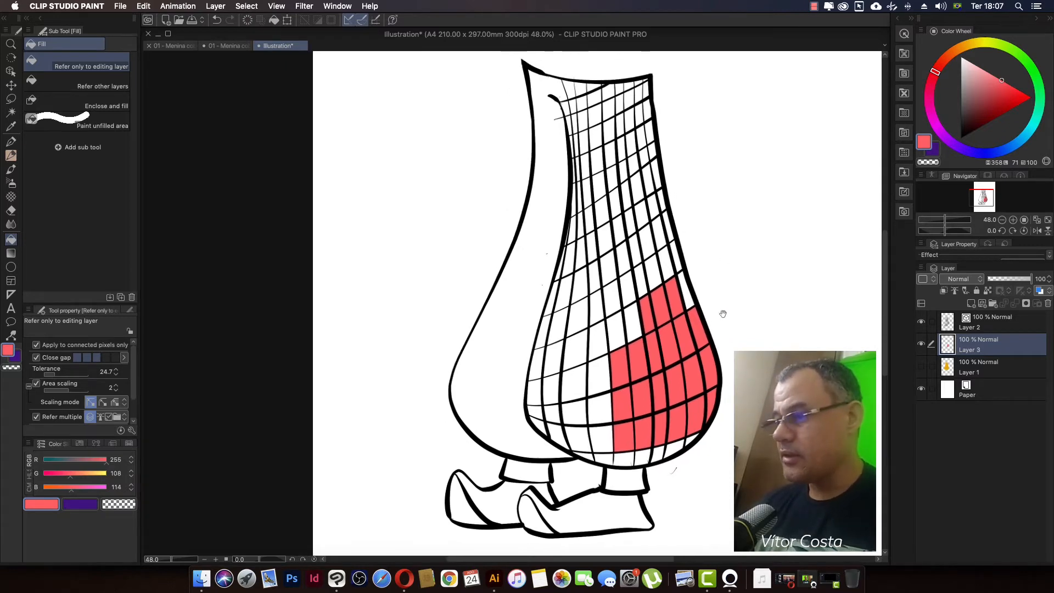
click(668, 264)
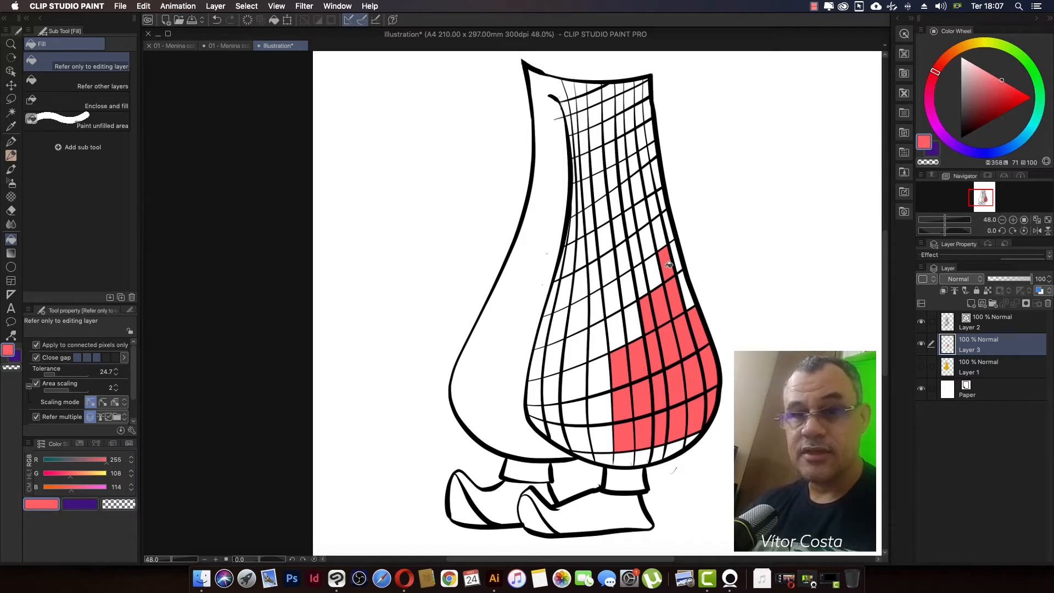
Step: Sweep the coral red fill continuously across the remaining grid cells of the front trouser leg, from hem to waist
mouse_move(668, 265)
mouse_down()
mouse_move(617, 304)
mouse_move(630, 334)
mouse_move(632, 316)
mouse_move(599, 341)
mouse_move(583, 372)
mouse_move(582, 332)
mouse_move(611, 302)
mouse_move(552, 339)
mouse_move(539, 380)
mouse_move(549, 397)
mouse_move(591, 390)
mouse_move(604, 367)
mouse_move(607, 410)
mouse_move(538, 406)
mouse_move(580, 431)
mouse_move(624, 434)
mouse_move(593, 451)
mouse_move(640, 452)
mouse_move(582, 449)
mouse_move(666, 444)
mouse_move(701, 424)
mouse_move(685, 442)
mouse_up()
mouse_move(703, 394)
mouse_down()
mouse_move(664, 219)
mouse_move(603, 284)
mouse_move(675, 221)
mouse_move(636, 227)
mouse_move(545, 355)
mouse_move(596, 147)
mouse_move(607, 166)
mouse_move(601, 274)
mouse_move(647, 117)
mouse_move(657, 165)
mouse_move(631, 224)
mouse_move(629, 188)
mouse_move(641, 187)
mouse_move(606, 162)
mouse_move(616, 128)
mouse_move(559, 281)
mouse_move(585, 118)
mouse_move(623, 97)
mouse_move(605, 114)
mouse_move(620, 91)
mouse_move(597, 95)
mouse_move(620, 104)
mouse_up()
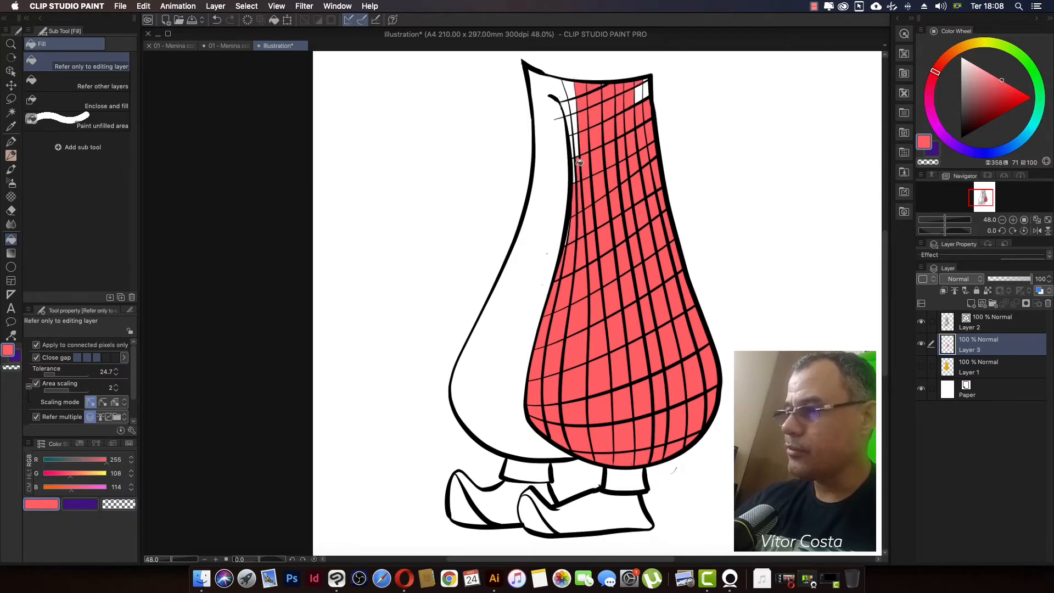
drag(580, 163, 722, 386)
Step: Undo the last fill stroke and sweep coral red across the front leg's grid cells again
key(super+z)
drag(681, 219, 673, 231)
mouse_move(620, 114)
mouse_down()
mouse_move(643, 218)
mouse_move(633, 258)
mouse_move(569, 430)
mouse_move(583, 403)
mouse_move(549, 391)
mouse_move(533, 355)
mouse_move(534, 432)
mouse_move(634, 467)
mouse_move(574, 451)
mouse_move(583, 418)
mouse_move(557, 418)
mouse_move(546, 393)
mouse_move(567, 235)
mouse_move(561, 261)
mouse_move(590, 192)
mouse_move(613, 345)
mouse_move(587, 235)
mouse_move(620, 300)
mouse_move(636, 203)
mouse_move(673, 279)
mouse_move(668, 253)
mouse_move(694, 401)
mouse_move(651, 459)
mouse_up()
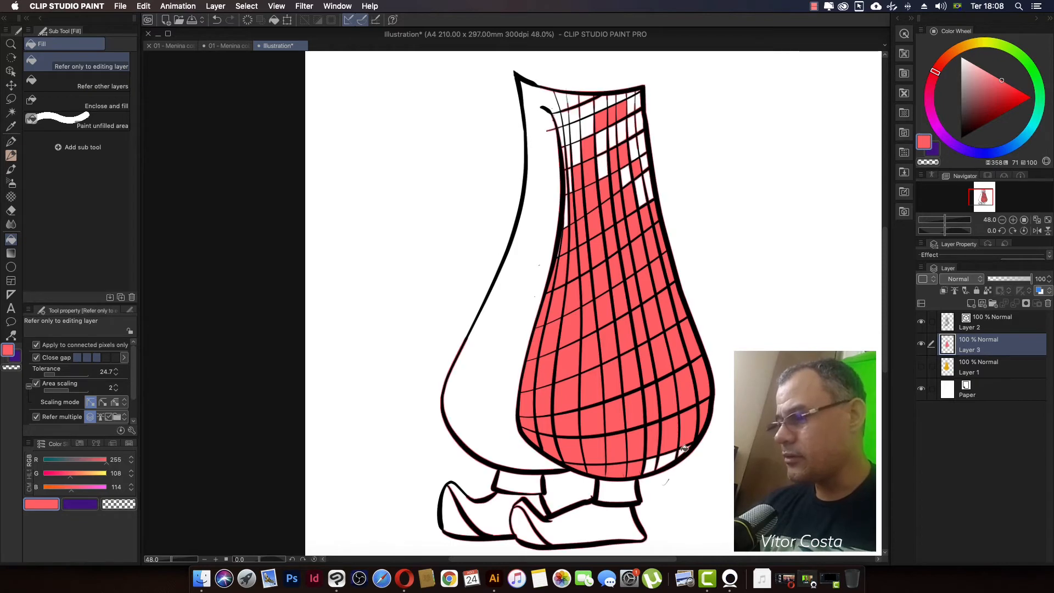
Step: Undo all the coral red fills on the front trouser leg until its grid is empty
key(super+z)
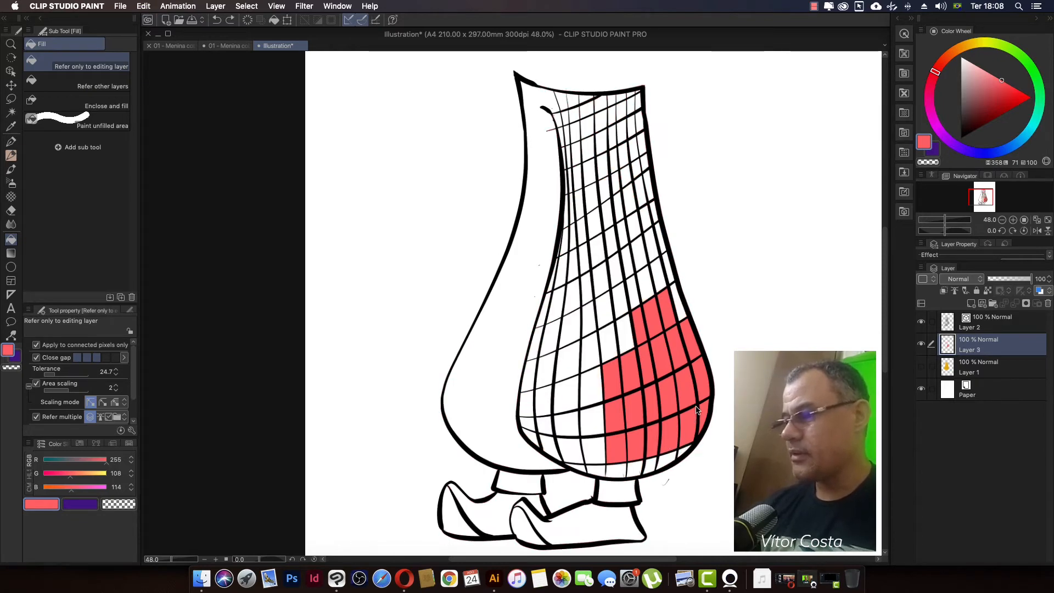
key(super+z)
key(super+z)
key(super+z)
key(super+z)
key(super+z)
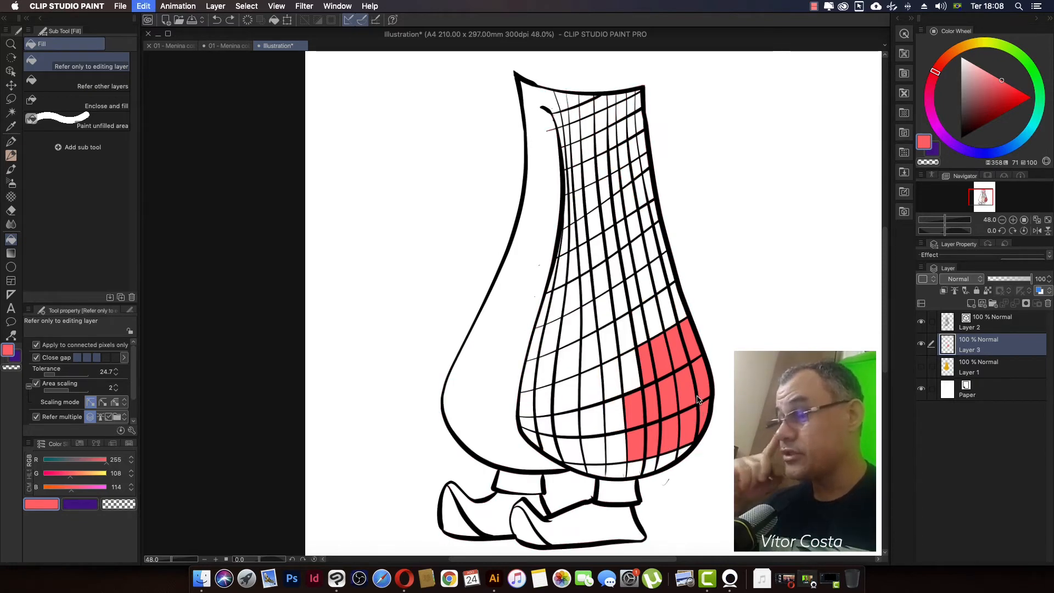
key(super+z)
key(super+z)
key(super+z)
key(super+z)
key(super+z)
key(super+z)
key(super+z)
key(super+z)
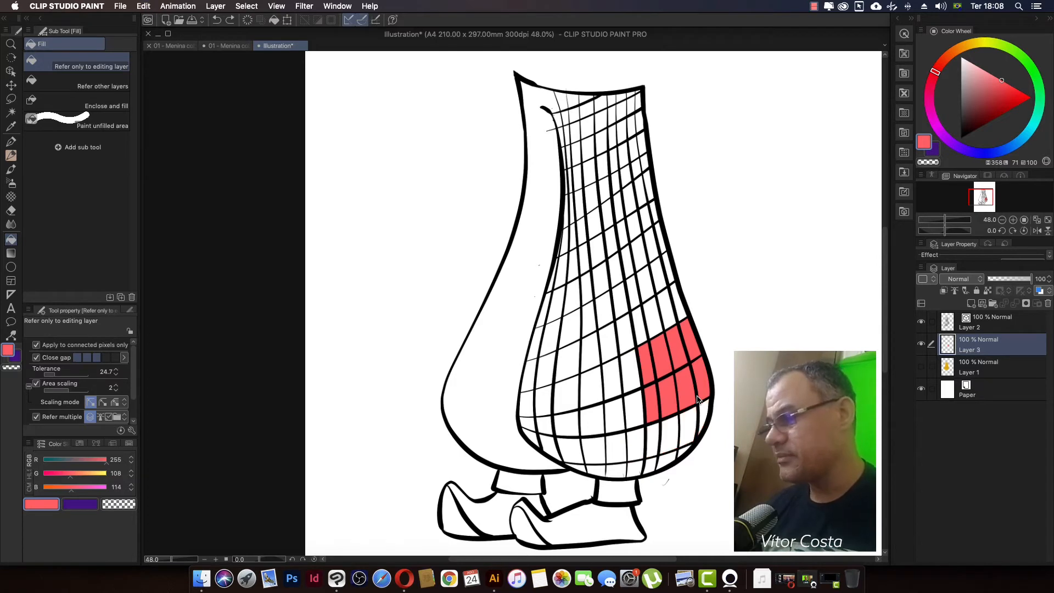
key(super+z)
key(super+z)
key(super+z)
key(super+z)
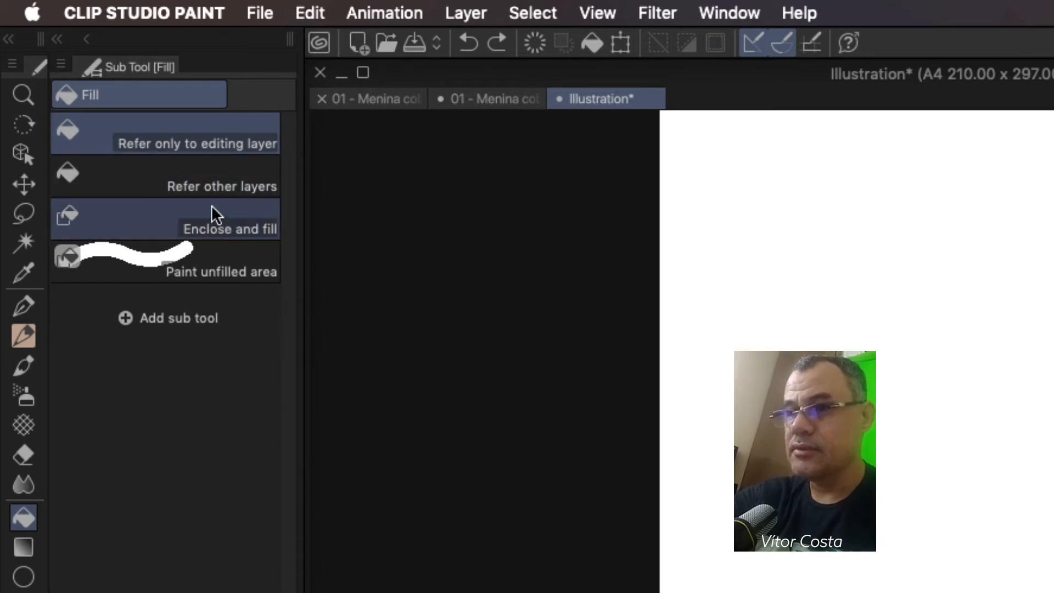
Step: Fill all the front leg's grid cells at once by outlining the whole leg with the Enclose and fill sub tool
click(199, 221)
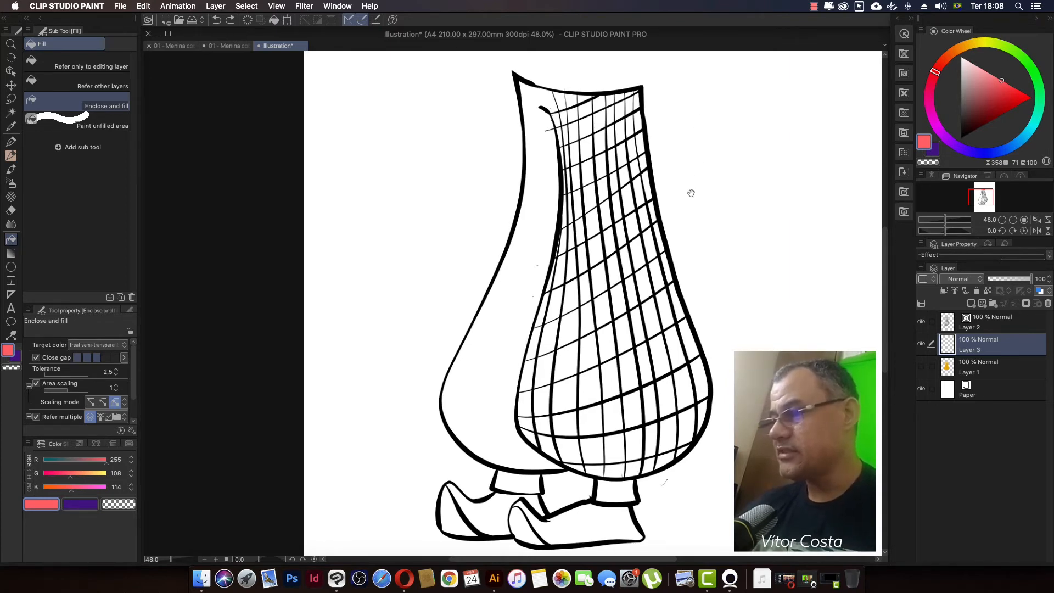
drag(690, 192, 654, 163)
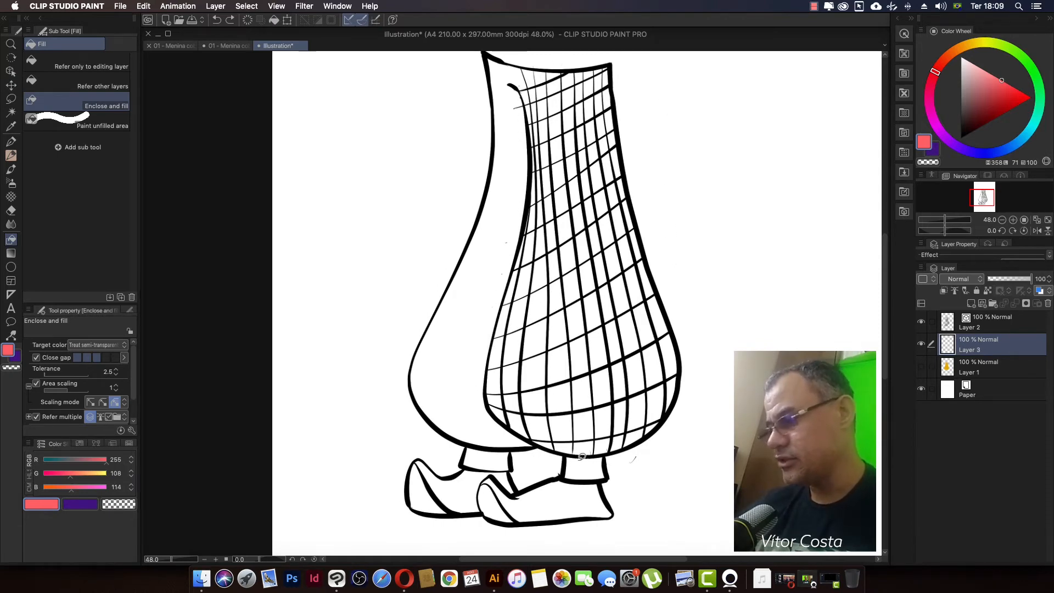
scroll(666, 300, up, 3)
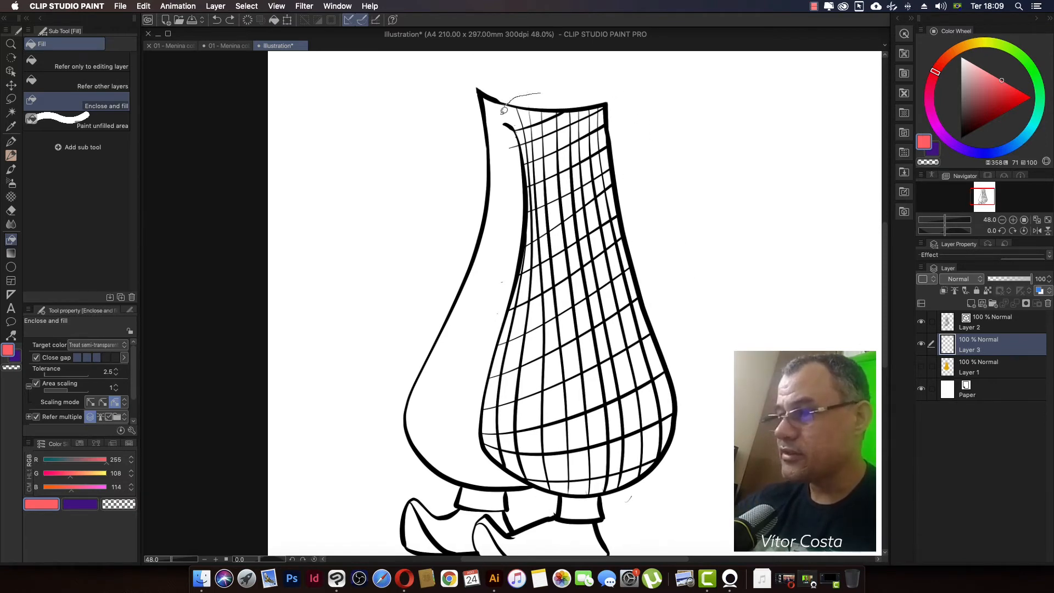
mouse_move(504, 110)
mouse_down()
mouse_move(514, 190)
mouse_move(468, 416)
mouse_move(479, 456)
mouse_move(528, 494)
mouse_move(595, 508)
mouse_move(670, 497)
mouse_move(708, 458)
mouse_move(705, 366)
mouse_move(653, 207)
mouse_up()
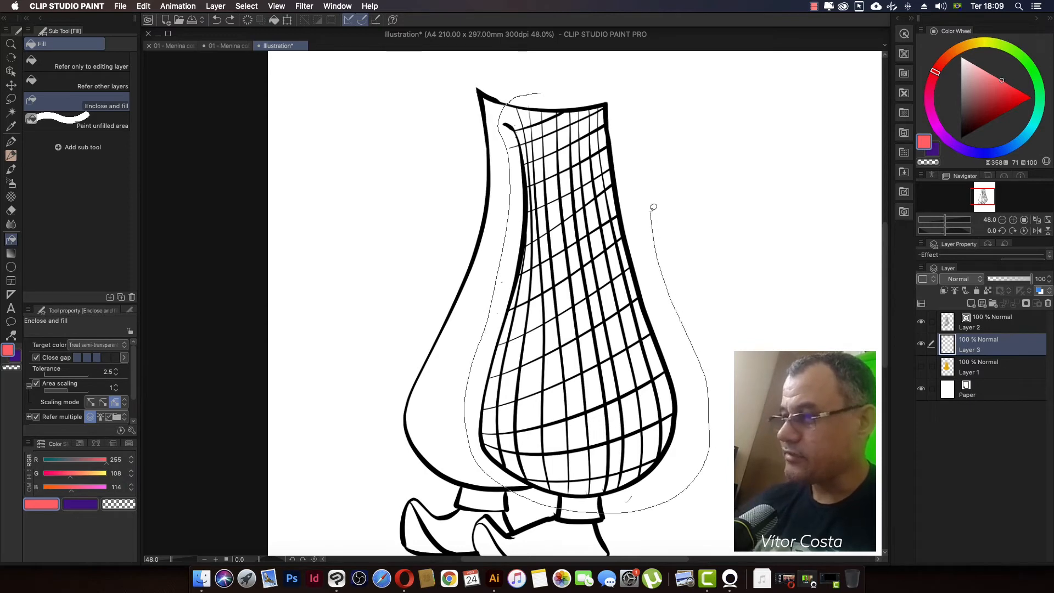
mouse_move(644, 114)
mouse_down()
mouse_move(617, 92)
mouse_move(544, 87)
mouse_up()
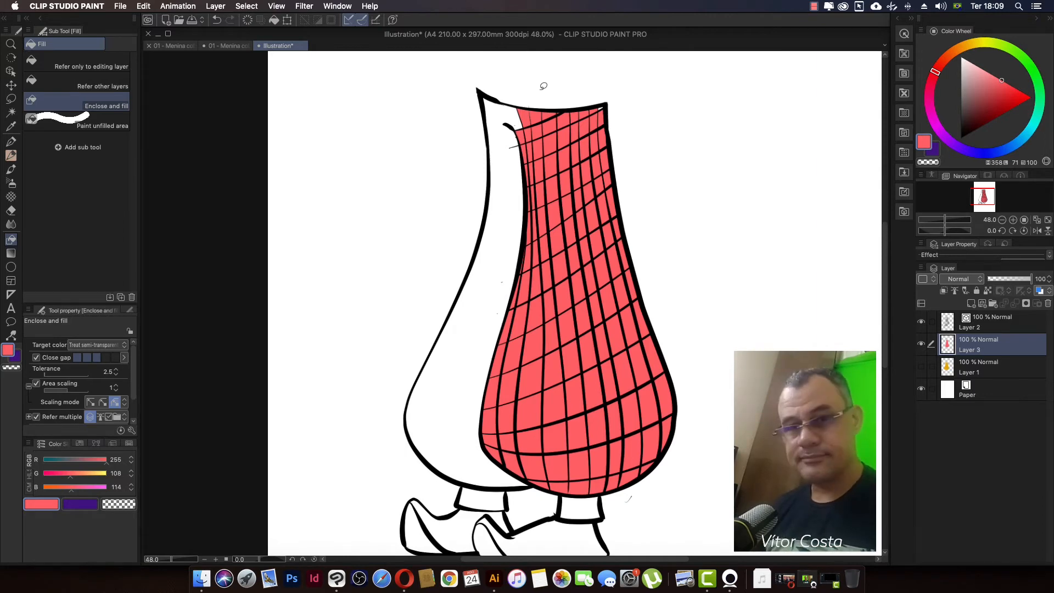
Step: Fill the tiny missed cell at the waist's right corner of the front leg with the Paint unfilled area sub tool
drag(606, 107, 654, 114)
mouse_move(635, 166)
mouse_down()
mouse_move(645, 232)
mouse_move(663, 213)
mouse_up()
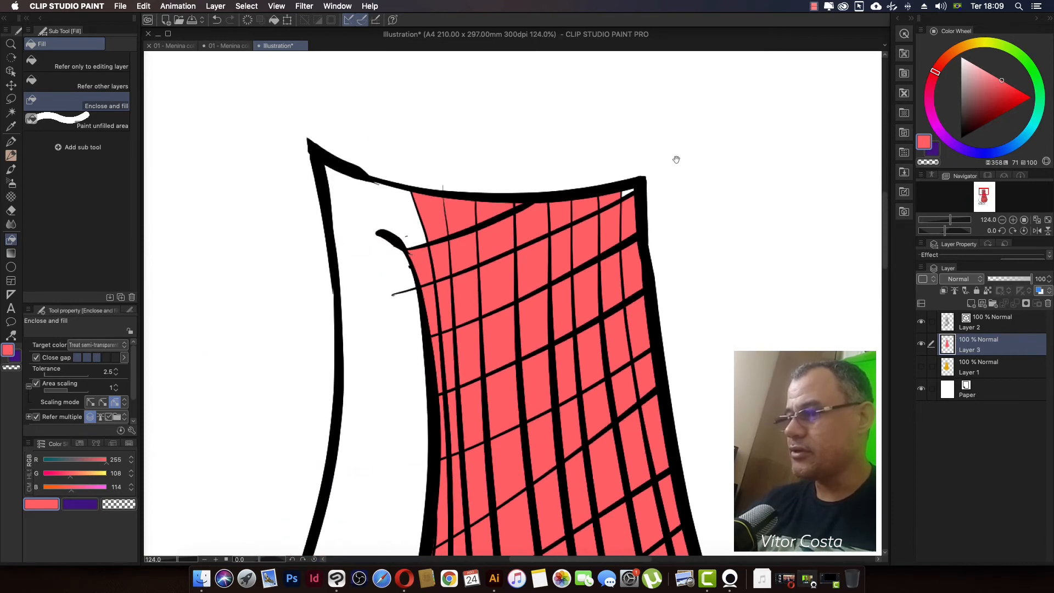
drag(672, 169, 671, 184)
mouse_move(632, 250)
mouse_down()
mouse_move(616, 169)
mouse_move(630, 244)
mouse_up()
mouse_move(611, 170)
mouse_down()
mouse_move(638, 243)
mouse_move(623, 163)
mouse_up()
drag(727, 379, 712, 361)
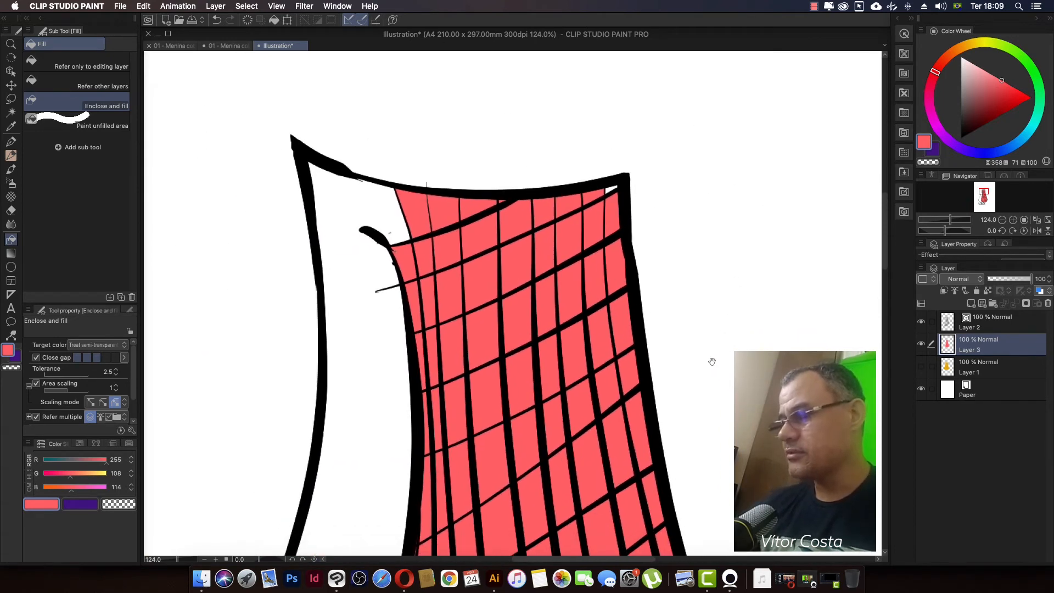
scroll(667, 188, up, 6)
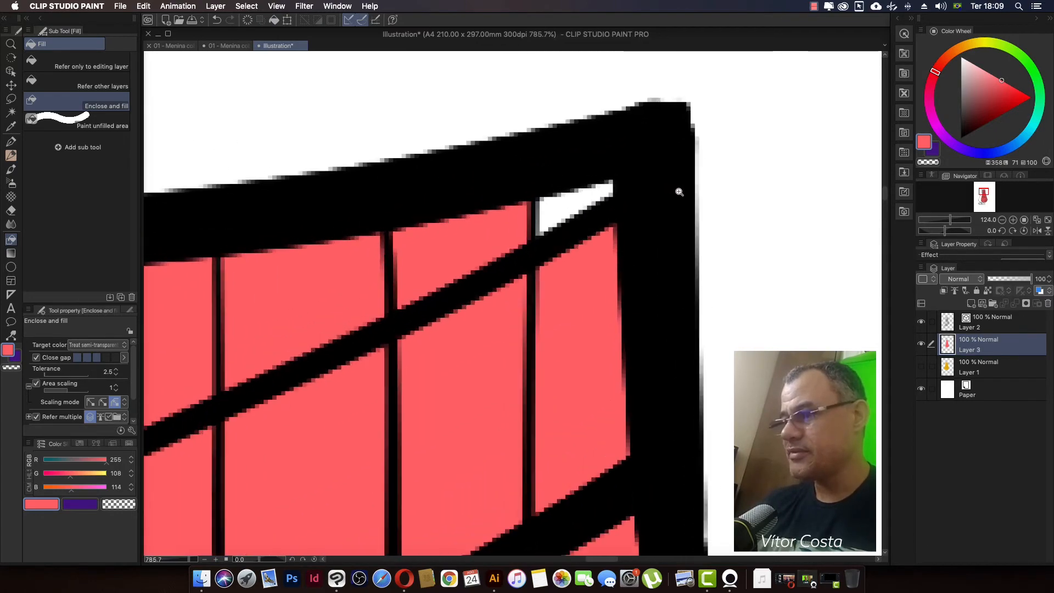
scroll(656, 173, down, 2)
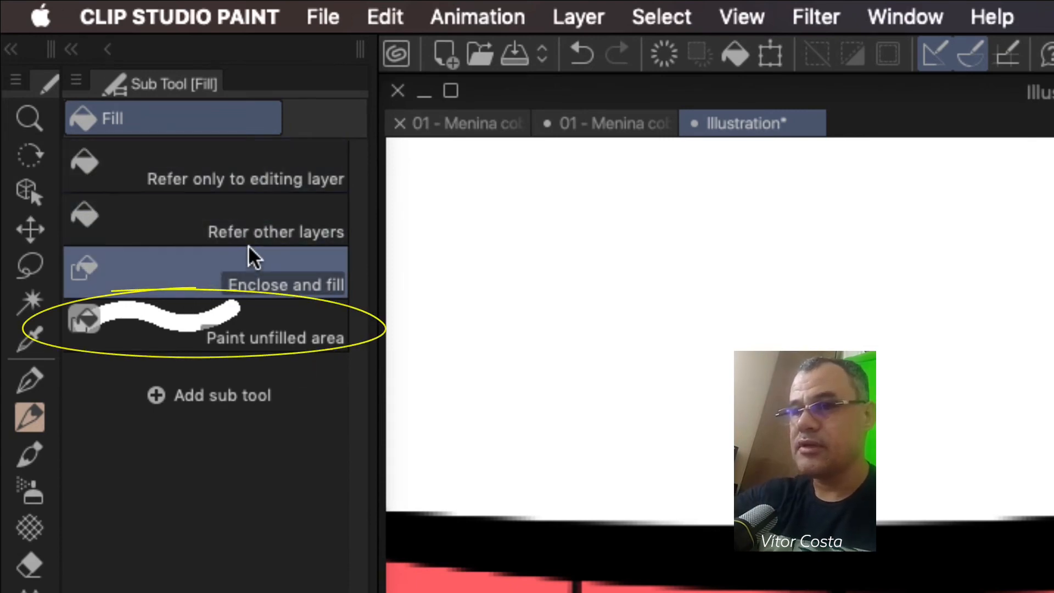
click(181, 307)
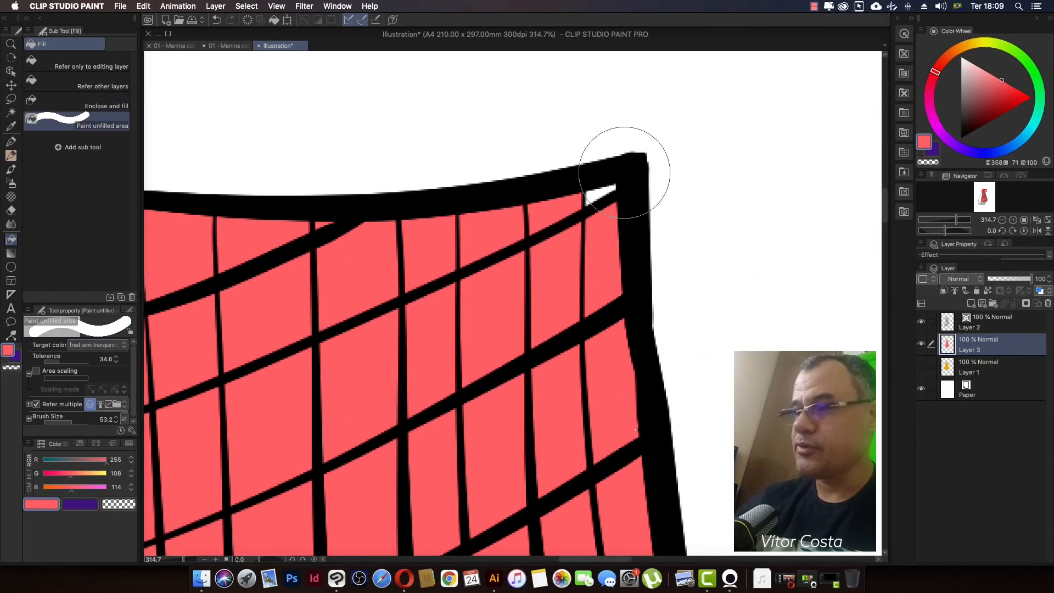
click(624, 171)
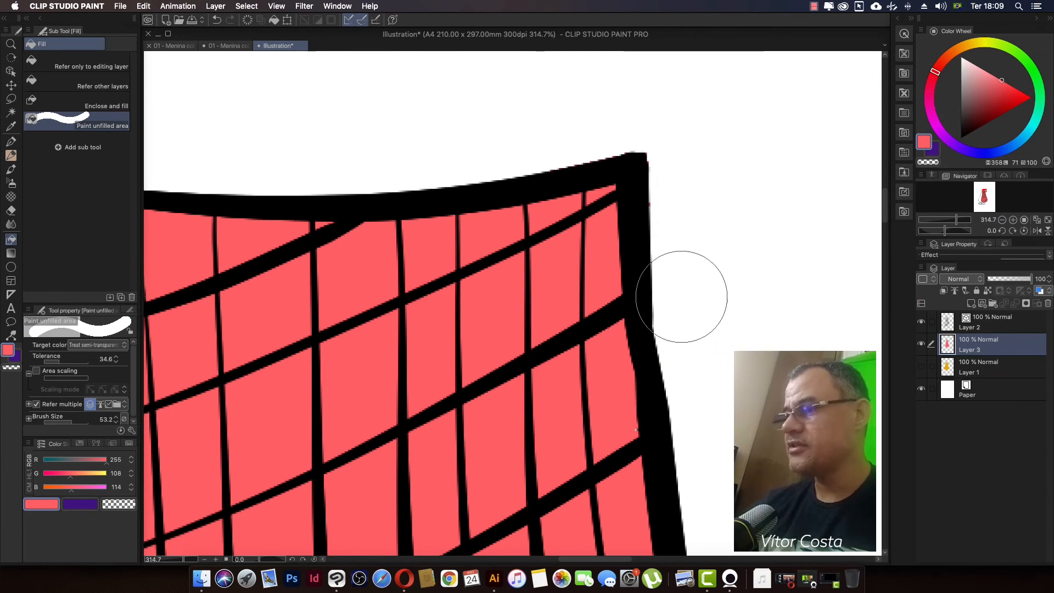
Step: Undo the corner touch-up and the enclosed fill on the front trouser leg
drag(688, 299, 634, 306)
drag(731, 392, 640, 193)
drag(688, 328, 670, 352)
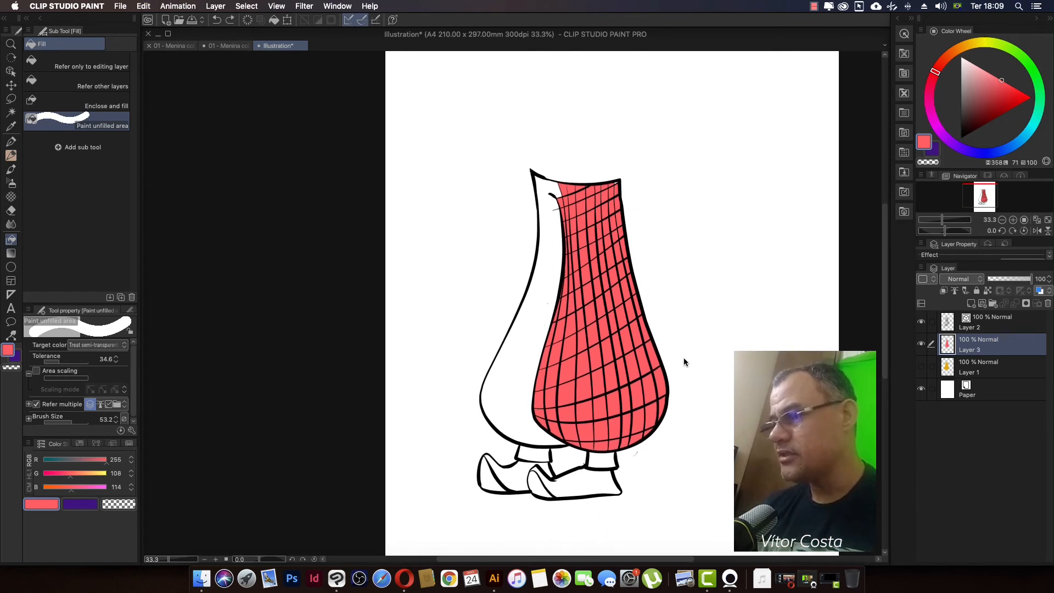
key(super+z)
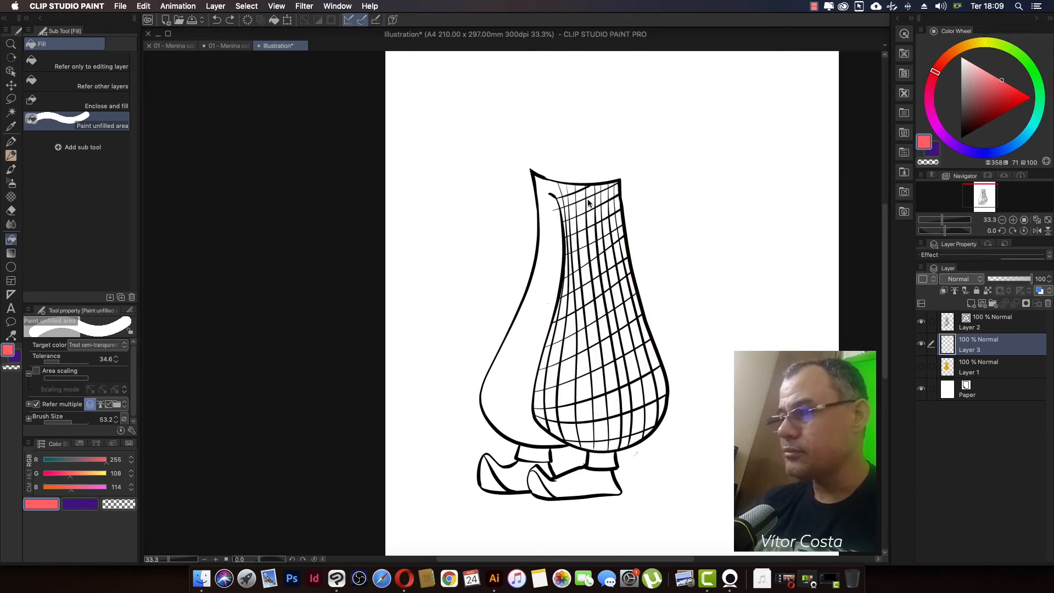
Step: Brush coral red into the front leg's grid cells with Paint unfilled area at a brush size of 220.3
mouse_move(591, 202)
mouse_down()
mouse_move(586, 179)
mouse_move(550, 413)
mouse_move(570, 430)
mouse_move(633, 428)
mouse_move(663, 405)
mouse_move(605, 194)
mouse_move(615, 330)
mouse_move(600, 416)
mouse_move(591, 280)
mouse_move(609, 411)
mouse_move(602, 292)
mouse_move(612, 388)
mouse_move(591, 191)
mouse_move(586, 267)
mouse_up()
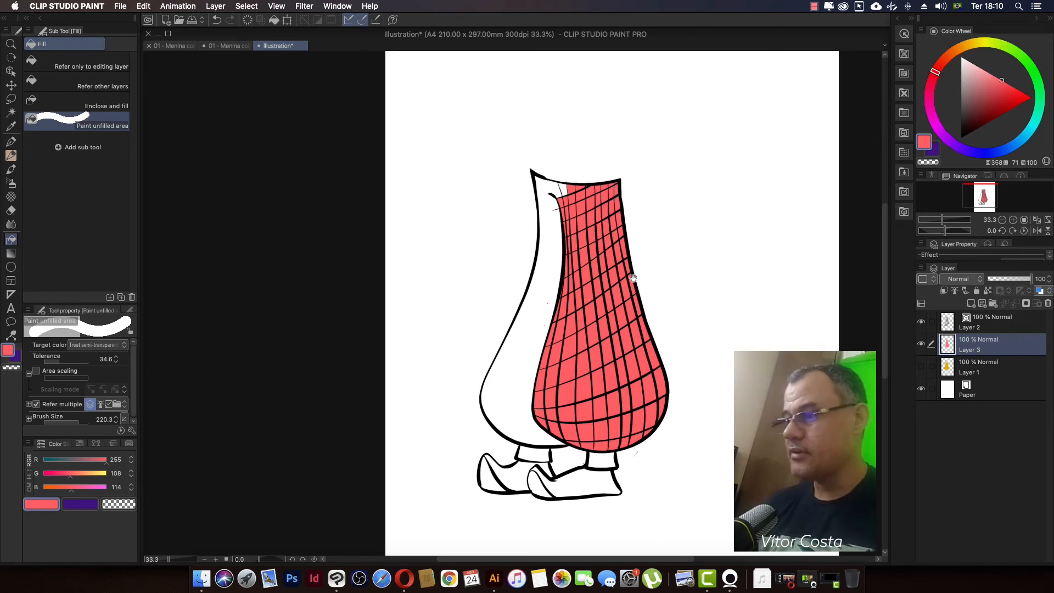
drag(633, 279, 629, 236)
drag(685, 260, 678, 307)
drag(667, 394, 666, 331)
mouse_move(676, 308)
mouse_down()
mouse_move(668, 353)
mouse_move(677, 358)
mouse_up()
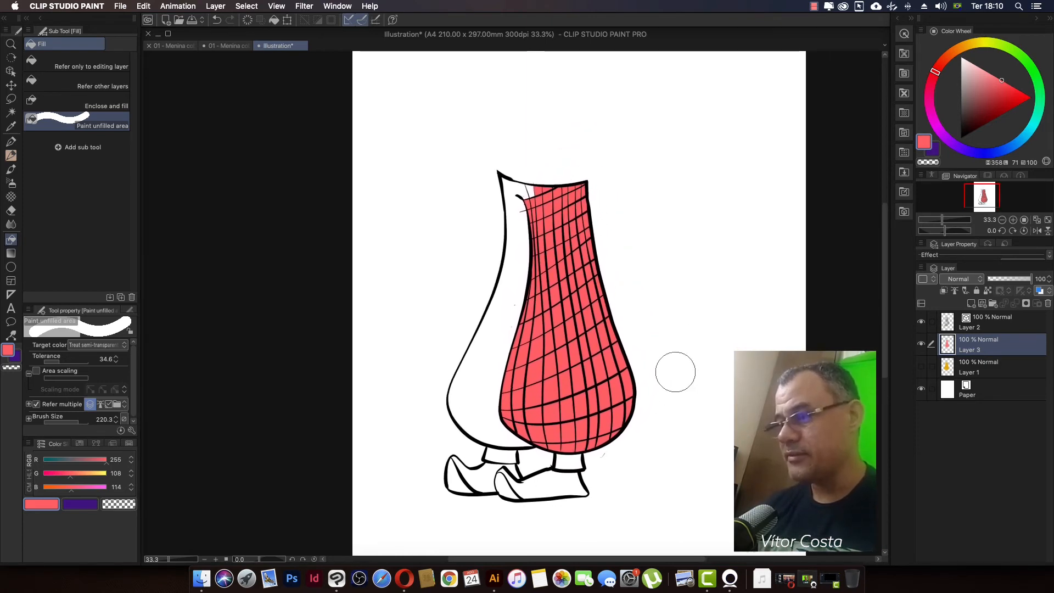
mouse_move(639, 325)
mouse_down()
mouse_move(665, 313)
mouse_move(639, 299)
mouse_move(660, 287)
mouse_up()
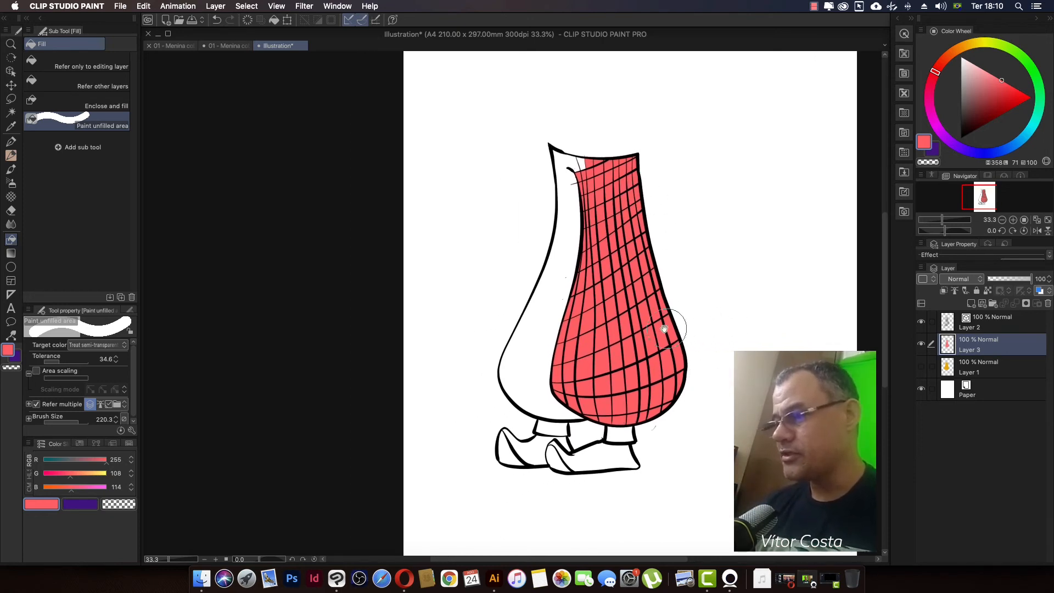
mouse_move(630, 280)
mouse_down()
mouse_move(625, 258)
mouse_move(611, 313)
mouse_up()
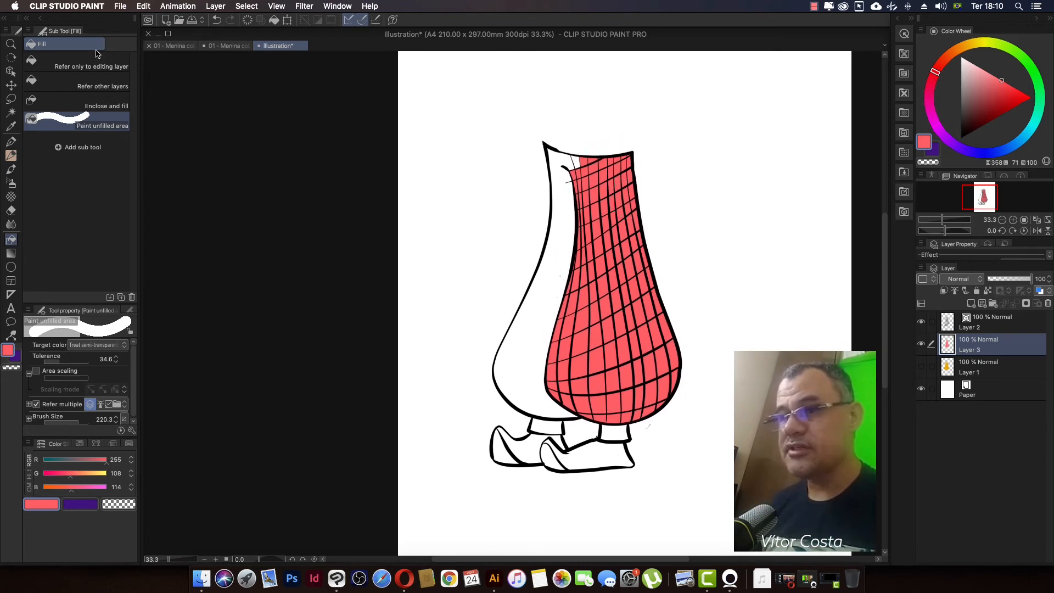
Step: Undo the brushed fill and sweep coral red across the leg's middle and lower cells with Refer only to editing layer
click(62, 70)
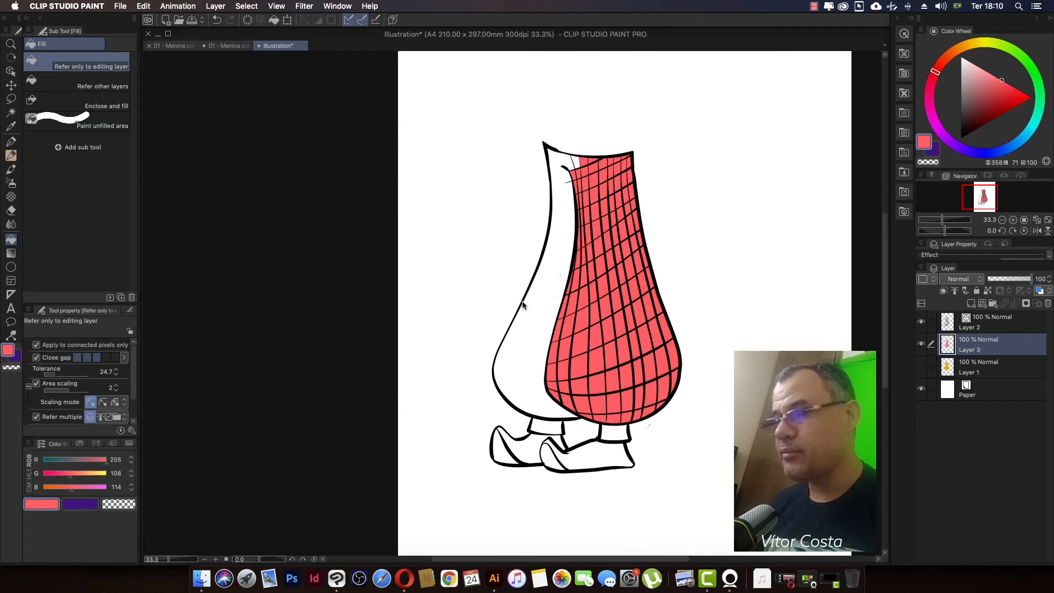
key(super+z)
mouse_move(656, 337)
mouse_down()
mouse_move(604, 354)
mouse_move(592, 333)
mouse_move(639, 327)
mouse_move(579, 319)
mouse_move(615, 292)
mouse_move(584, 274)
mouse_move(617, 230)
mouse_move(587, 256)
mouse_move(592, 237)
mouse_move(600, 281)
mouse_up()
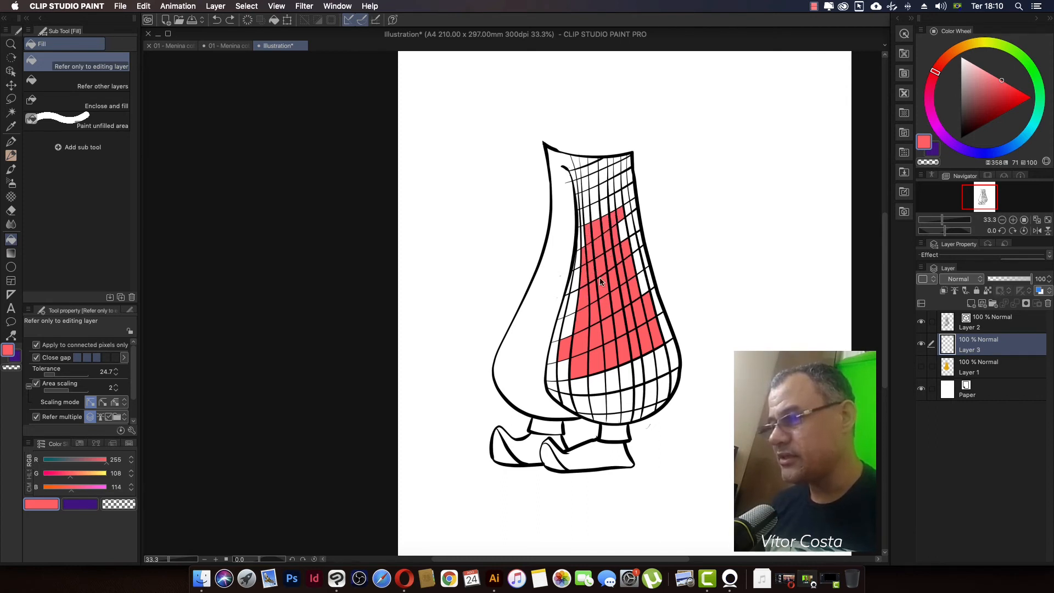
mouse_move(623, 373)
mouse_down()
mouse_move(588, 376)
mouse_move(658, 370)
mouse_move(614, 397)
mouse_move(577, 397)
mouse_move(607, 404)
mouse_move(581, 377)
mouse_move(581, 394)
mouse_move(569, 373)
mouse_up()
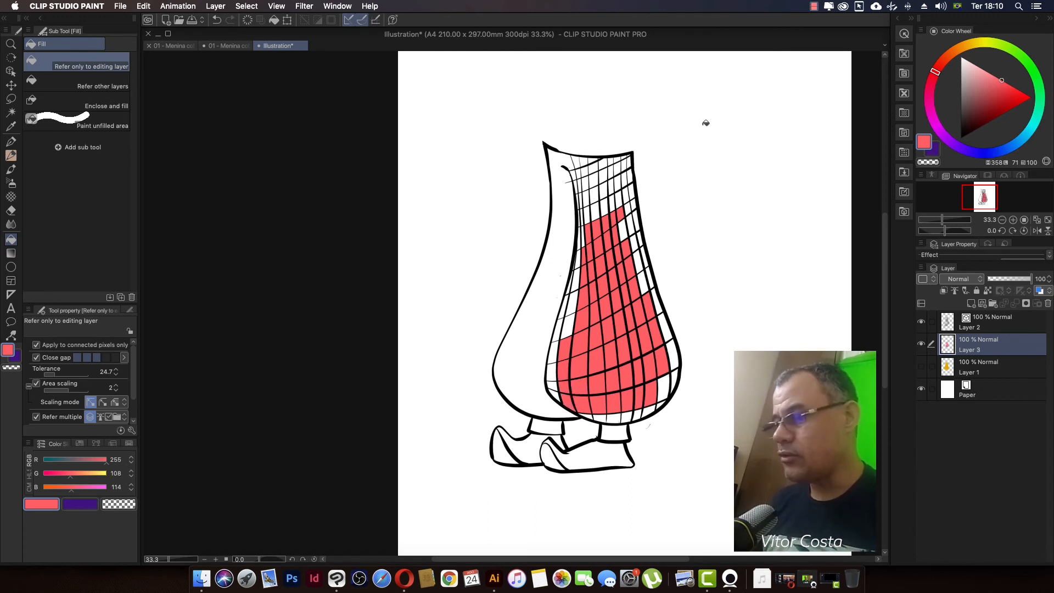
Step: Undo the swept fill and color a band of cells across the front leg's upper part with Enclose and fill
key(super+z)
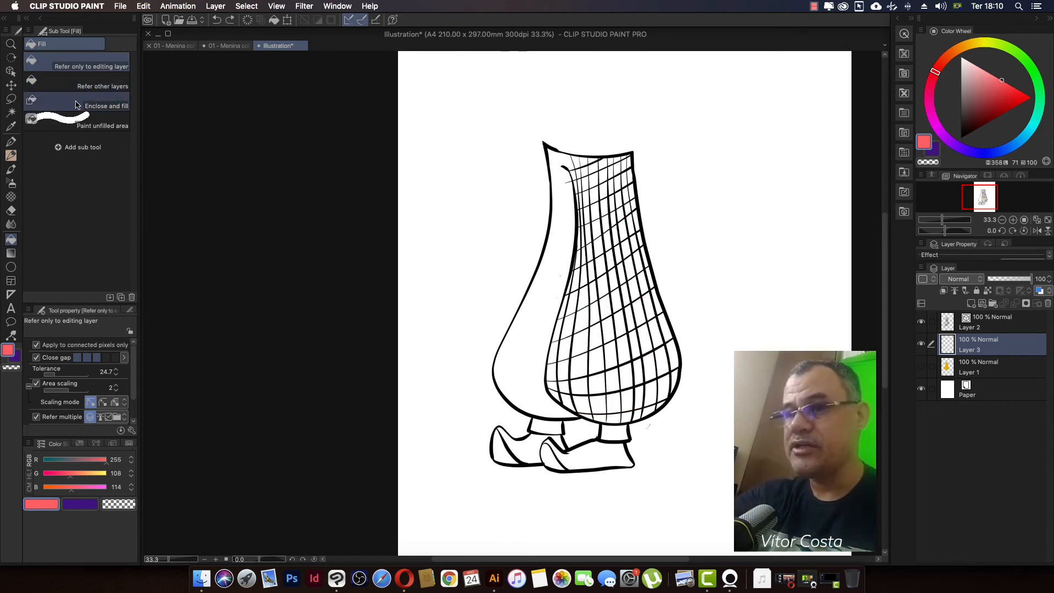
click(104, 102)
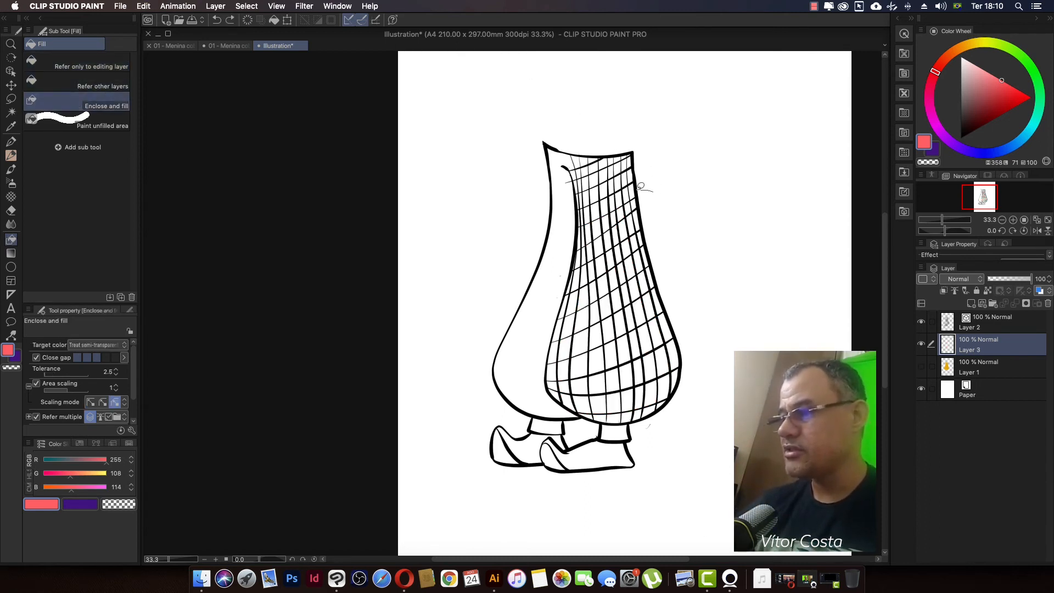
mouse_move(640, 186)
mouse_down()
mouse_move(559, 266)
mouse_move(677, 244)
mouse_up()
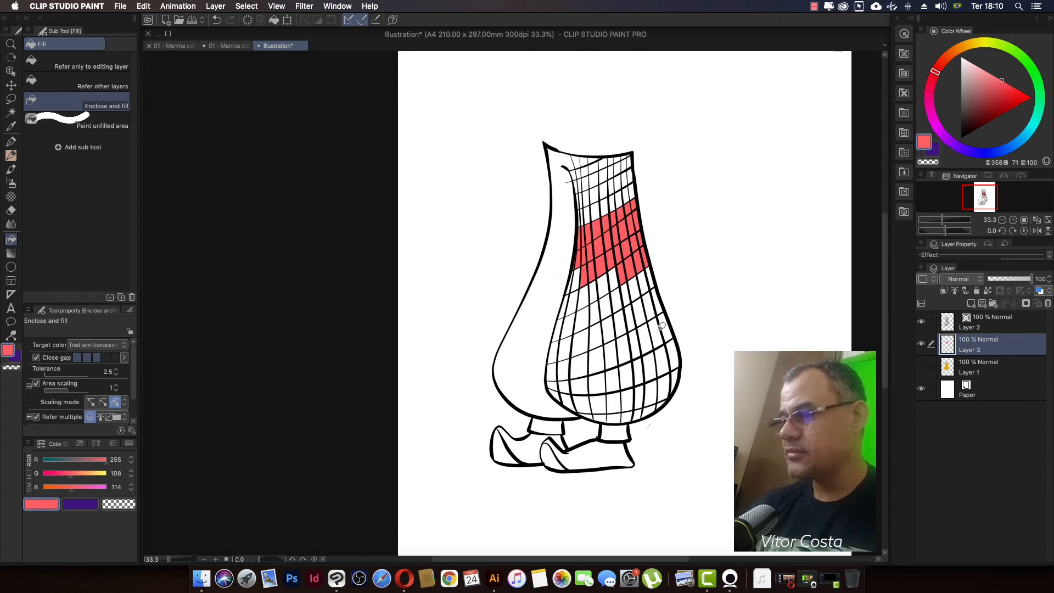
Step: Color the front leg's bottom row of grid cells coral red with Enclose and fill and try enclosing the back ankle cuff
mouse_move(658, 391)
mouse_down()
mouse_move(608, 429)
mouse_move(697, 393)
mouse_up()
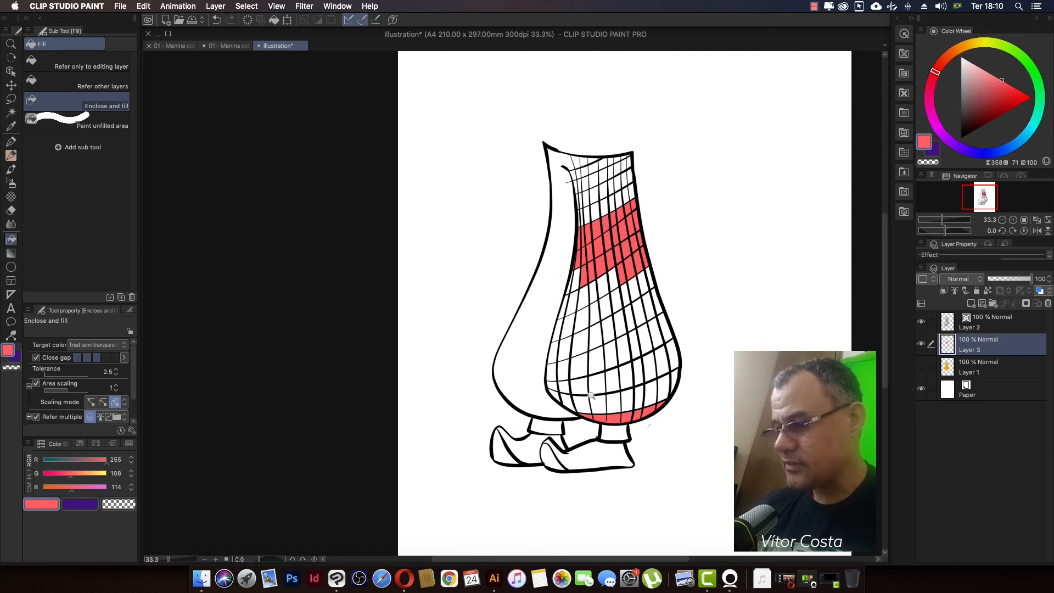
mouse_move(557, 441)
super+mouse_down()
mouse_move(608, 414)
mouse_move(502, 446)
mouse_move(587, 437)
super+mouse_up()
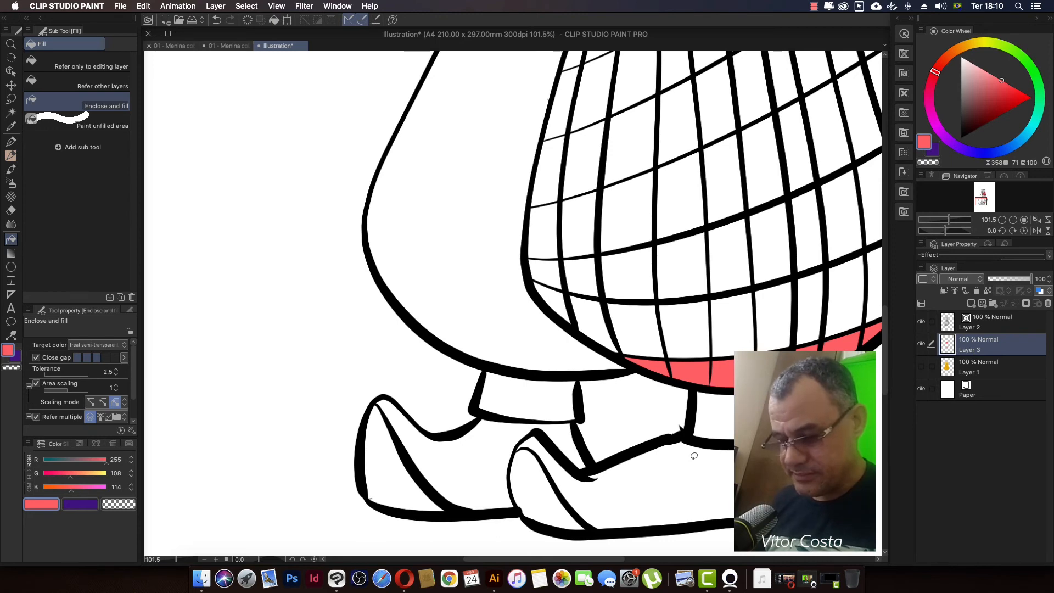
Step: Extend both side lines of the back ankle cuff up past the trouser hem on Layer 2 with Pinch vector line
key(y)
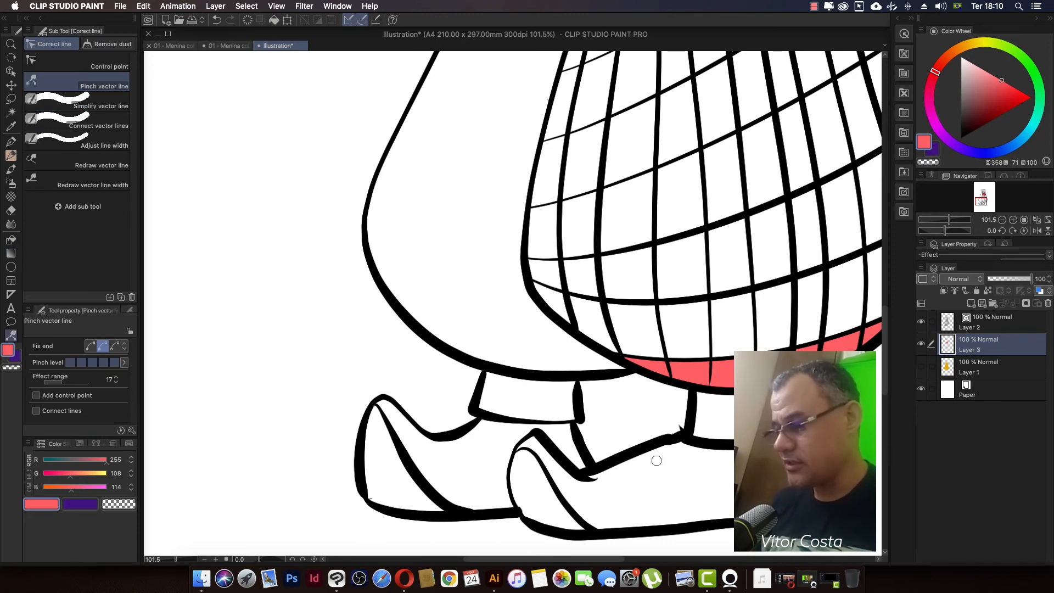
shift+super+click(484, 379)
drag(484, 378, 480, 377)
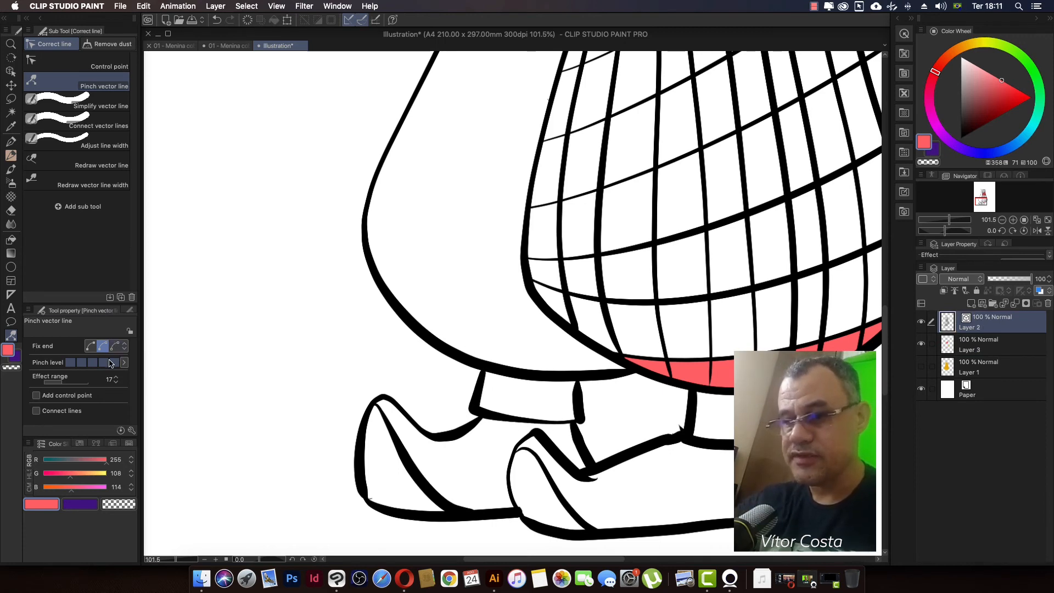
drag(483, 378, 492, 351)
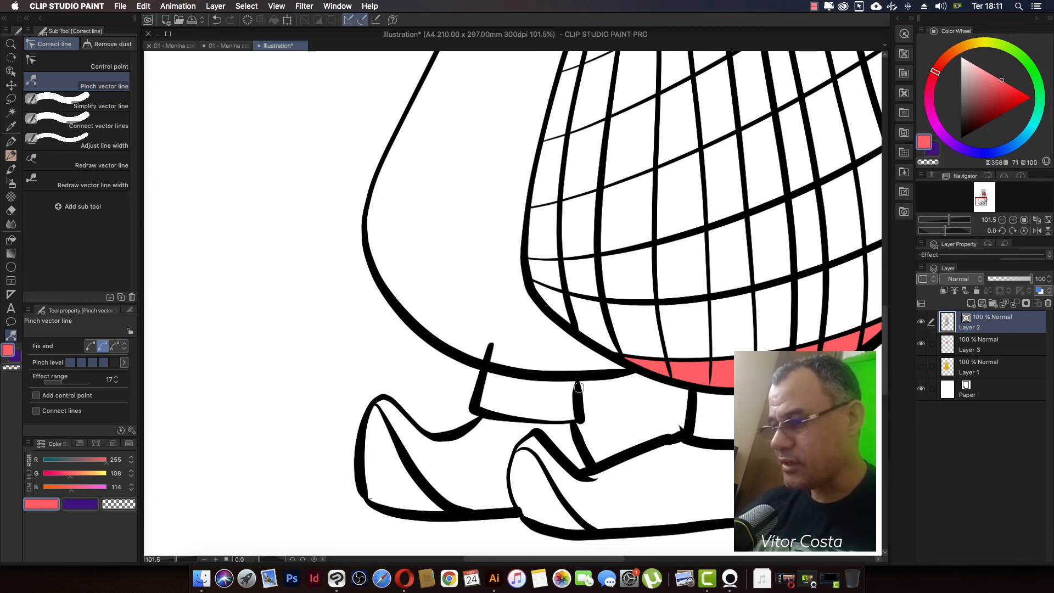
drag(580, 387, 580, 353)
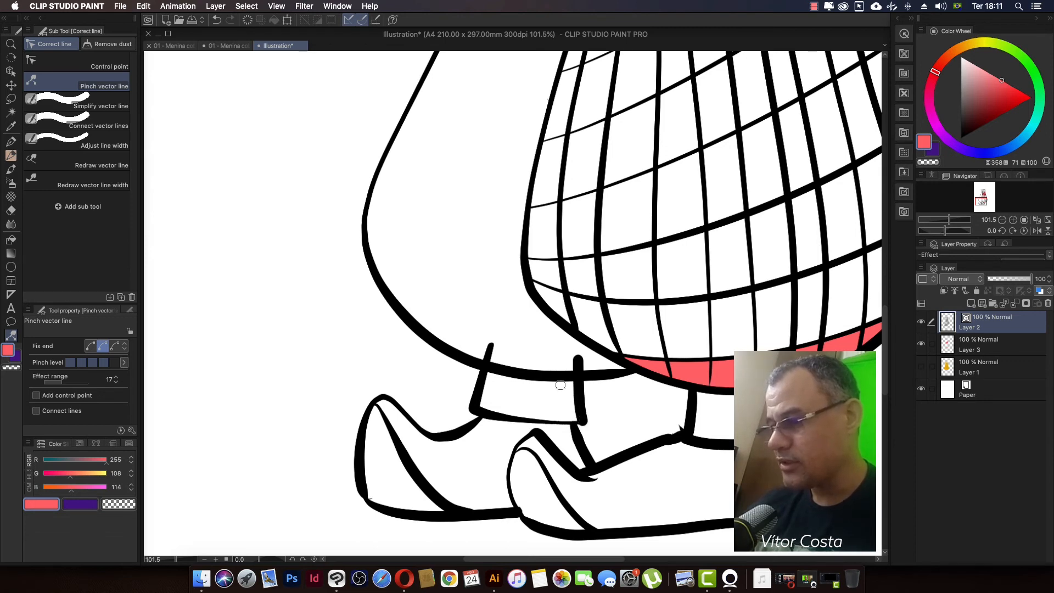
drag(490, 348, 488, 344)
drag(477, 400, 476, 402)
drag(589, 412, 586, 411)
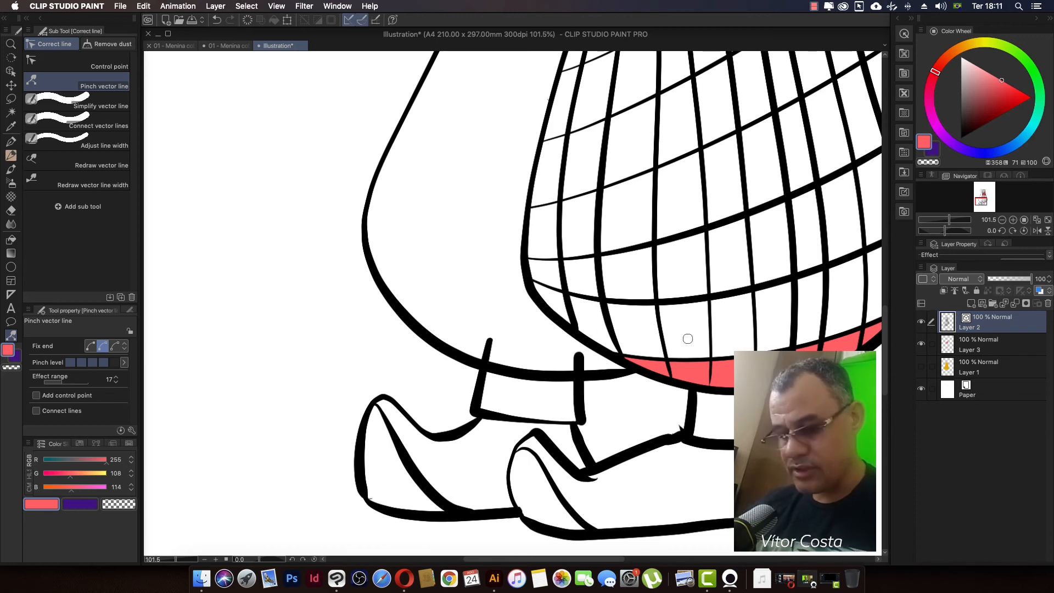
Step: Erase the cuff line ends that overshoot the trouser hem with the Hard eraser in vector mode
key(e)
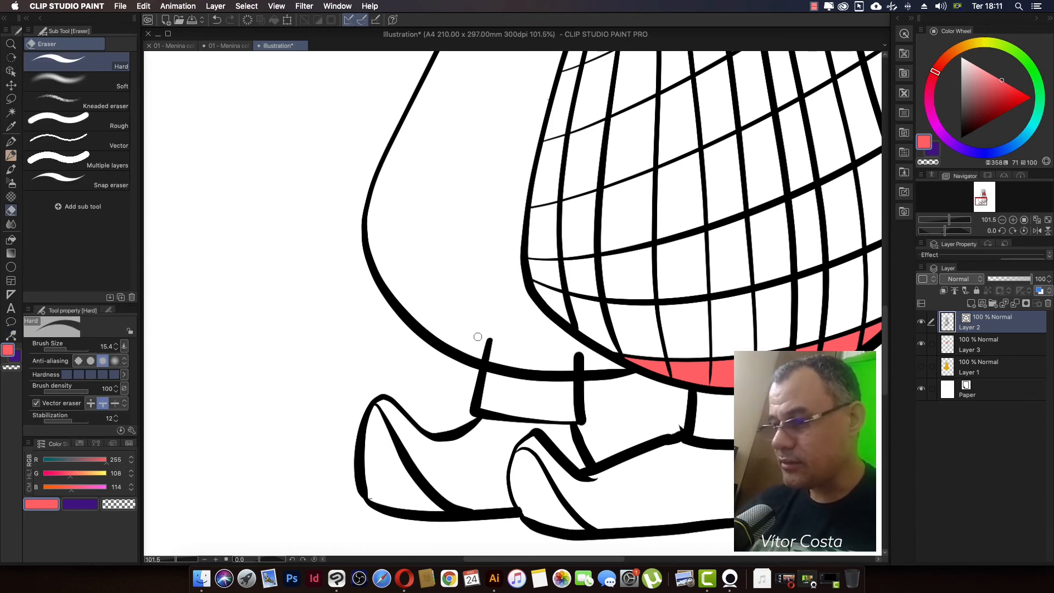
drag(488, 337, 485, 364)
drag(578, 352, 579, 368)
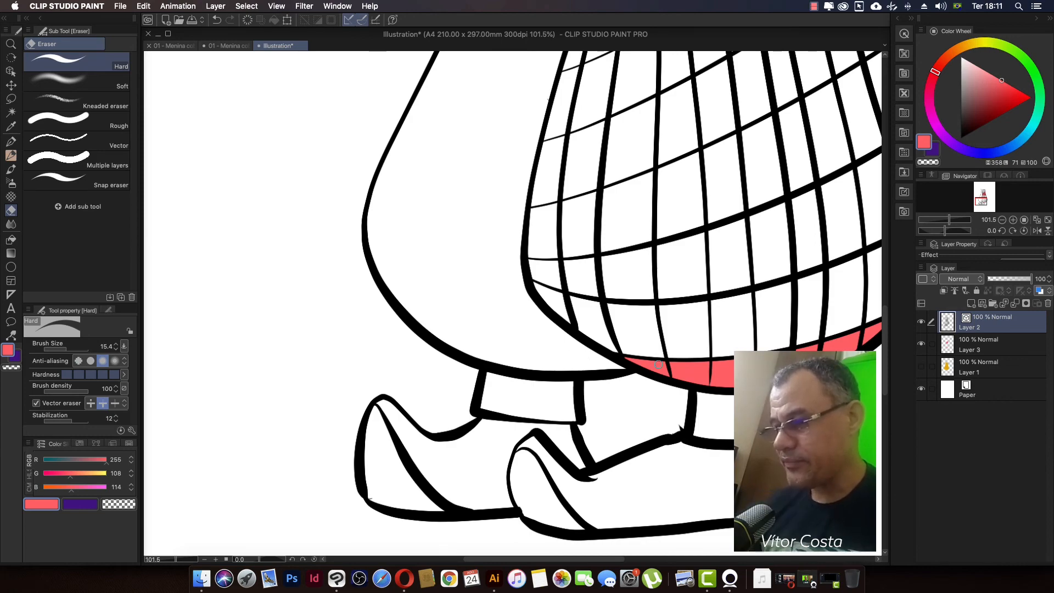
Step: Fill the back leg's ankle cuff with coral red on Layer 3 using Enclose and fill
drag(641, 354, 571, 368)
drag(641, 381, 629, 382)
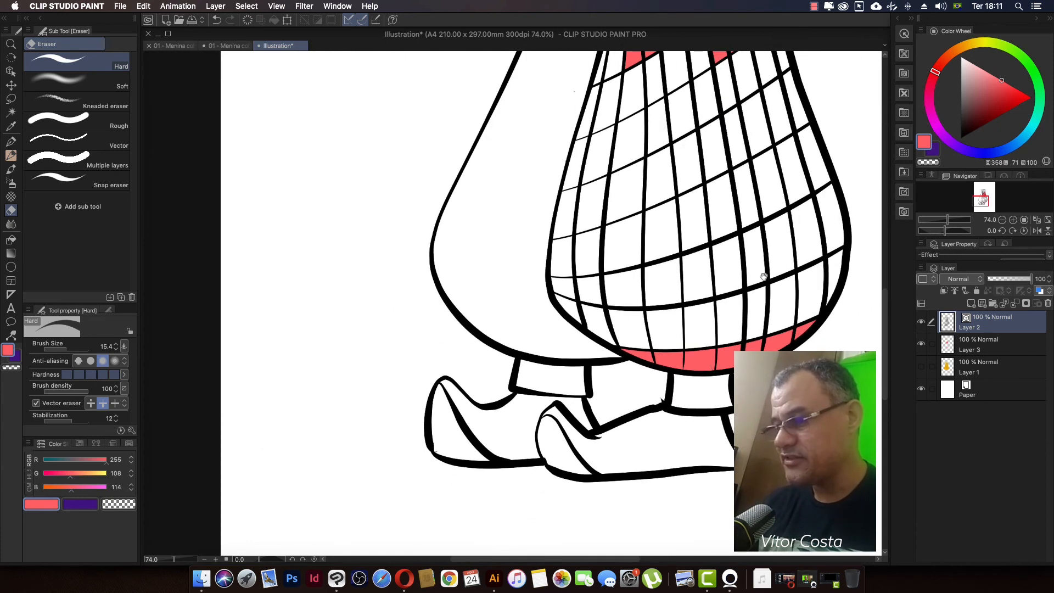
drag(763, 276, 739, 281)
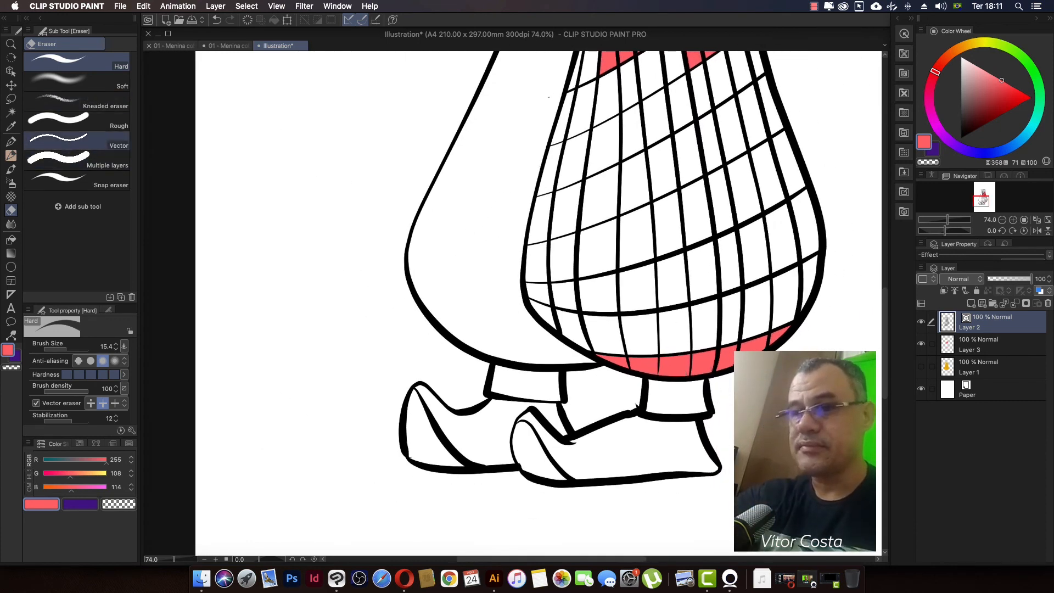
key(g)
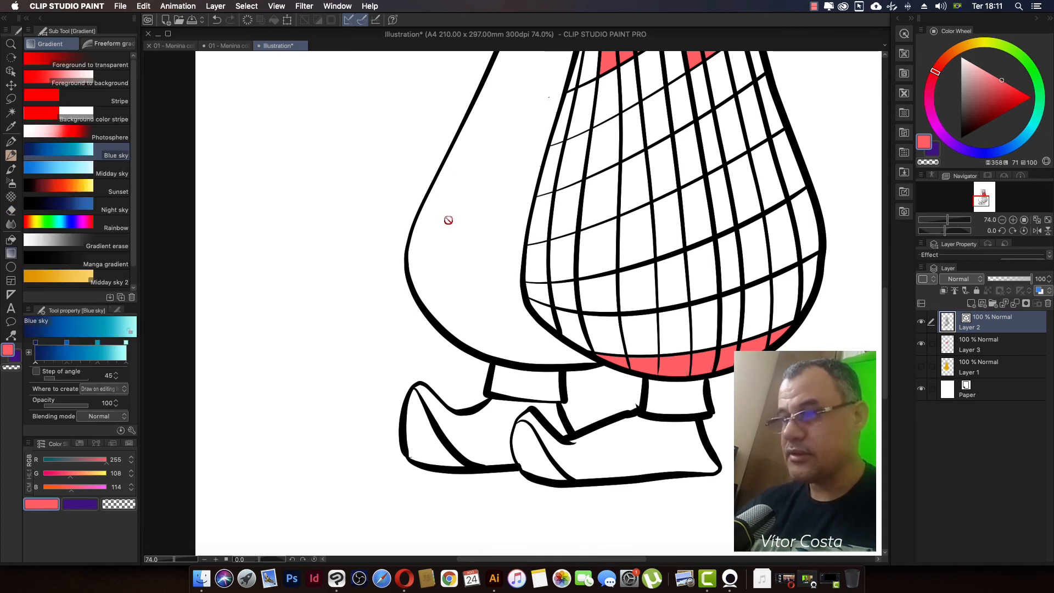
key(g)
click(72, 106)
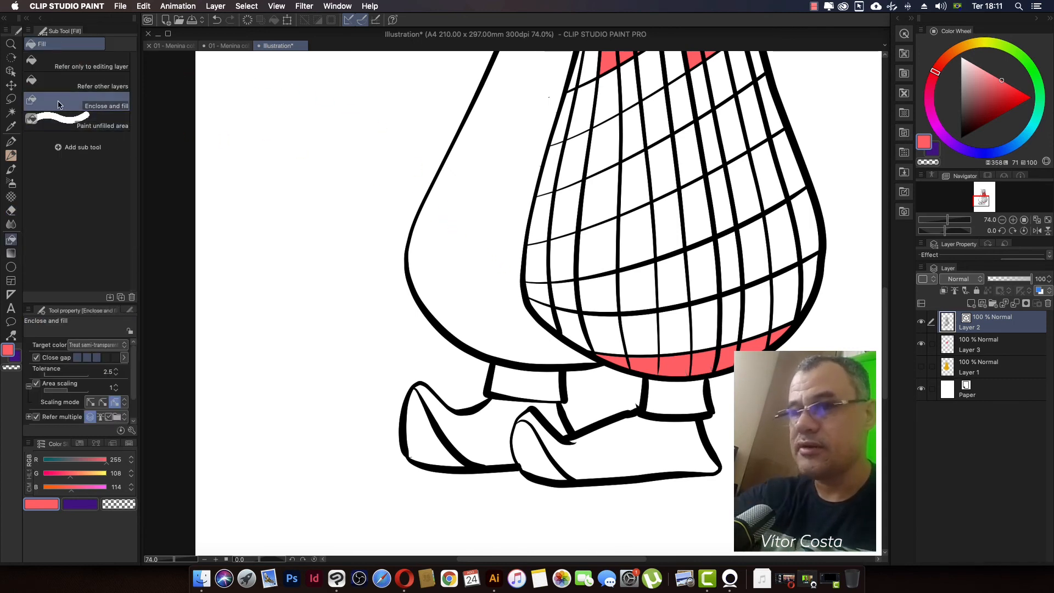
click(969, 351)
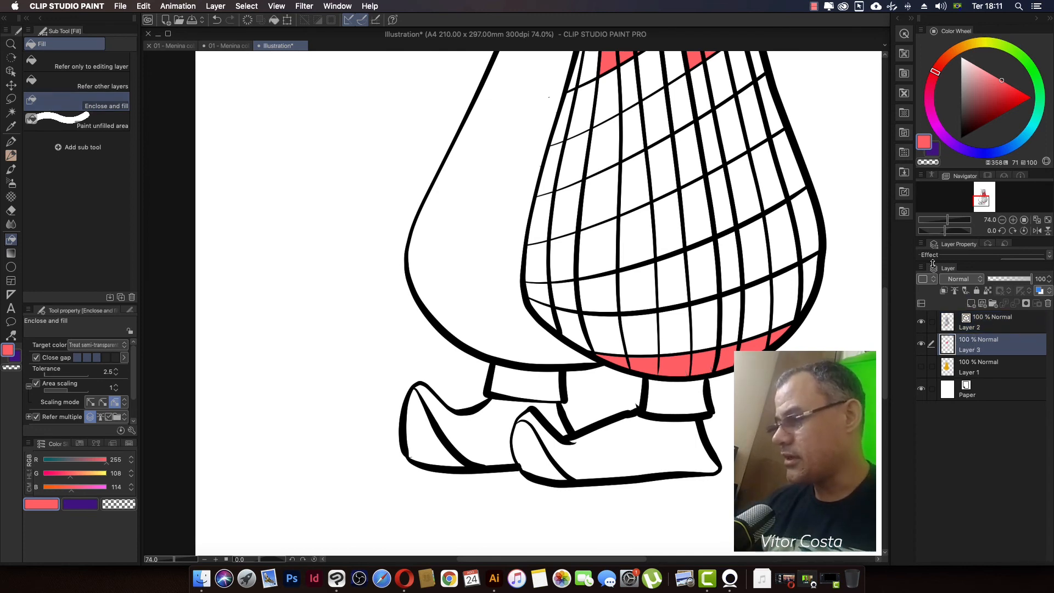
mouse_move(597, 376)
mouse_down()
mouse_move(479, 349)
mouse_move(582, 411)
mouse_up()
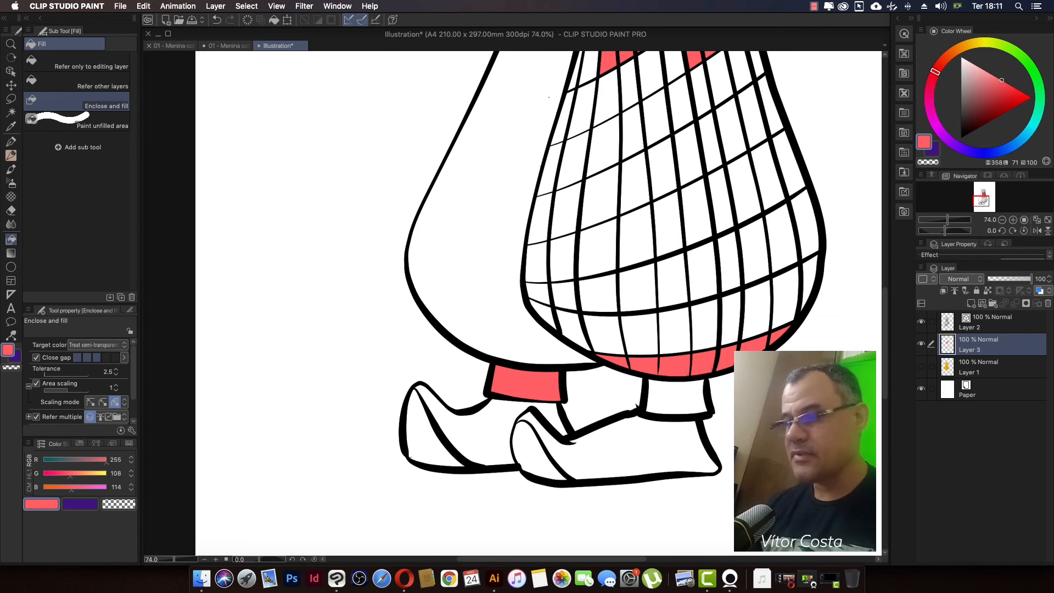
scroll(818, 352, down, 3)
mouse_move(815, 355)
mouse_down()
mouse_move(714, 457)
mouse_move(722, 436)
mouse_move(718, 449)
mouse_move(711, 442)
mouse_move(723, 437)
mouse_up()
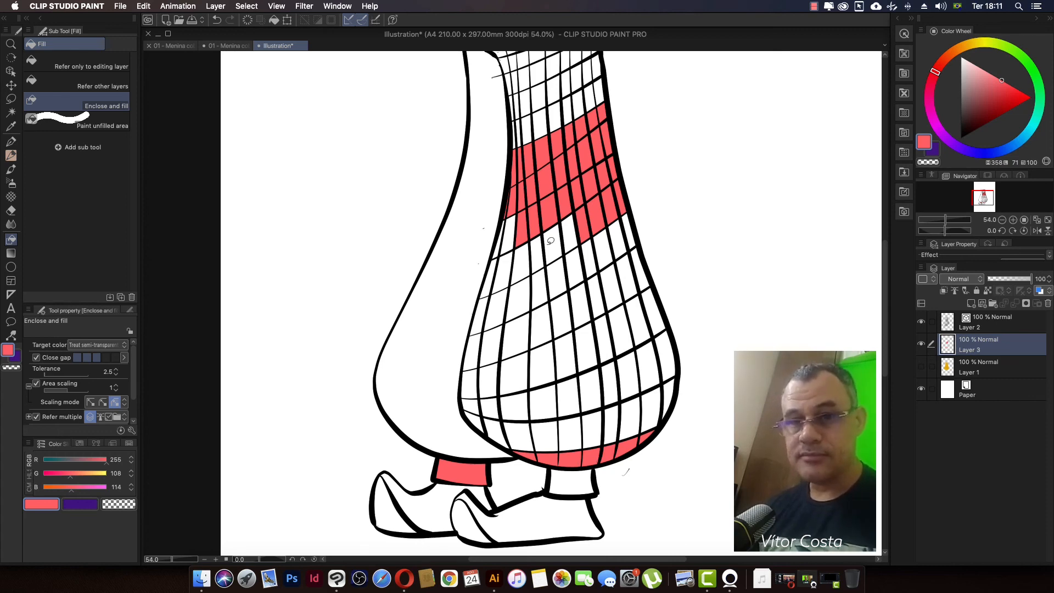
mouse_move(666, 202)
mouse_down()
mouse_move(692, 275)
mouse_move(644, 282)
mouse_up()
drag(675, 335, 678, 287)
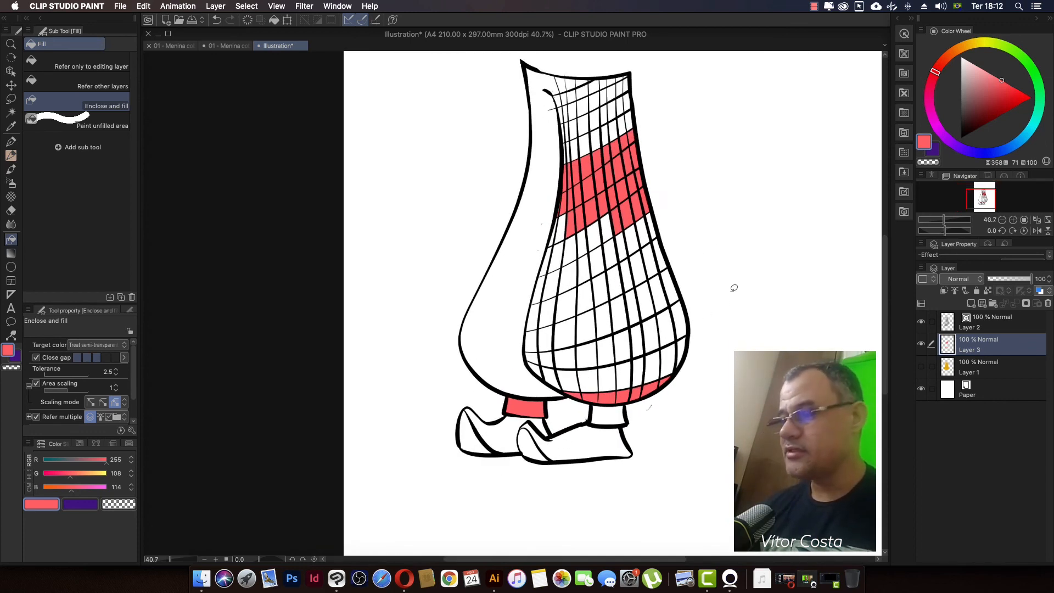
drag(610, 272, 596, 328)
drag(595, 328, 602, 328)
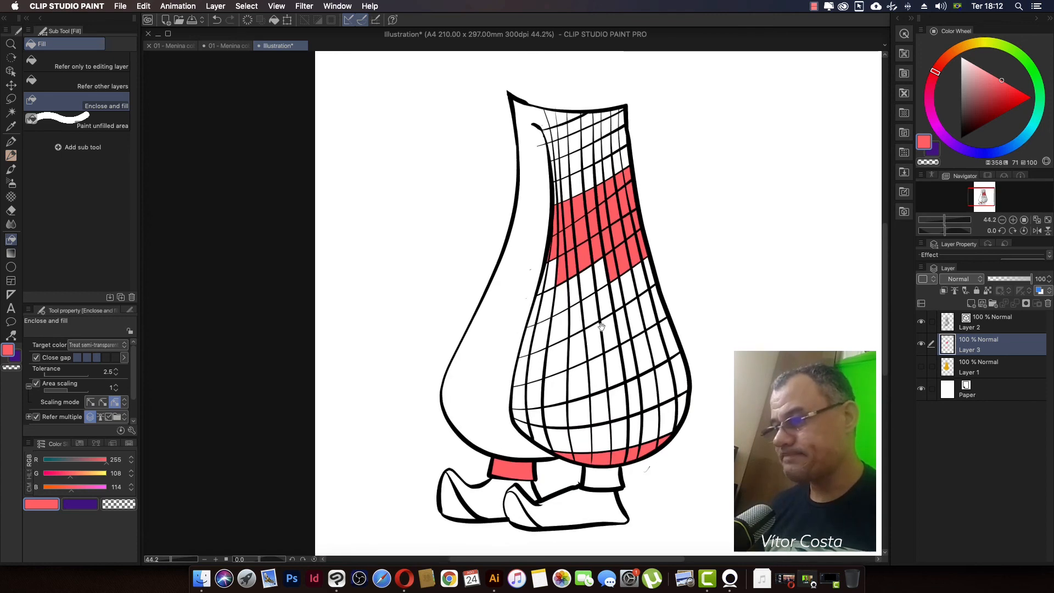
drag(633, 379, 579, 351)
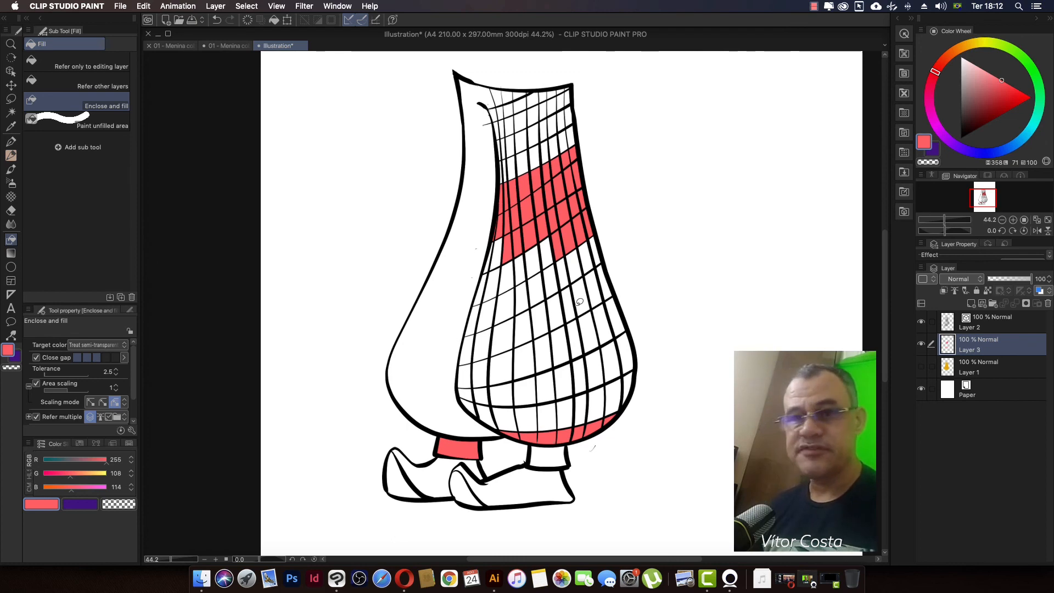